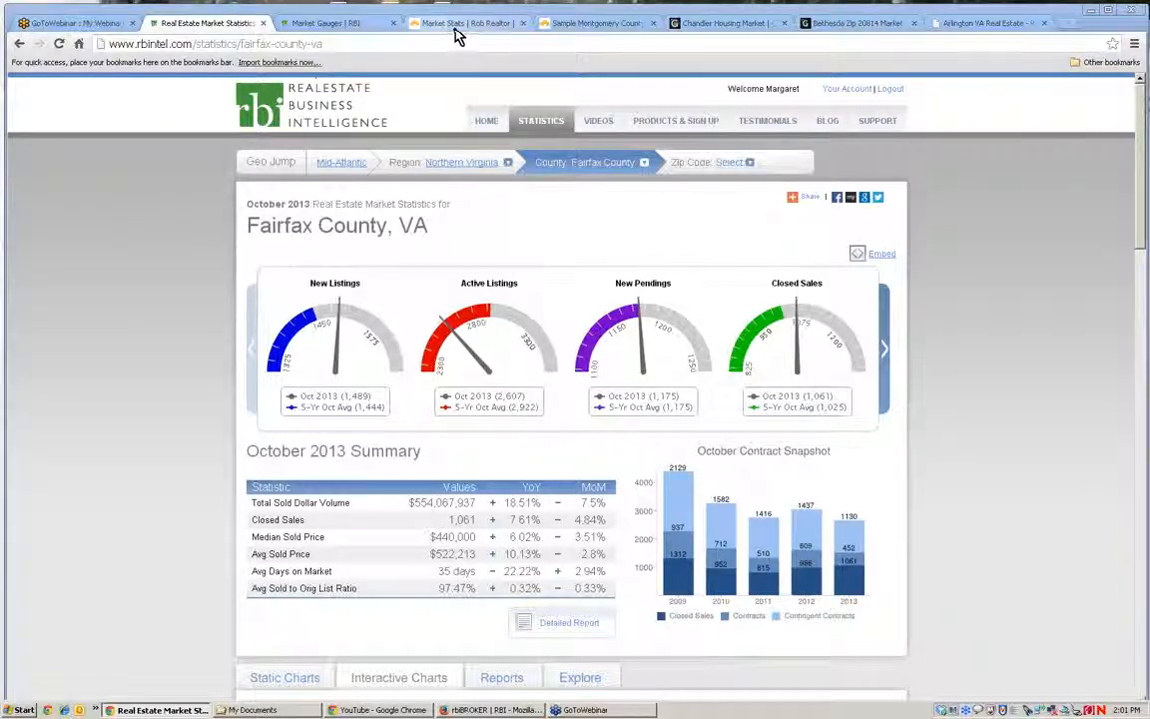
- Open the Sample Montgomery County page and check October 2013 details for ZIP 20850 in the median sale price chart
click(577, 28)
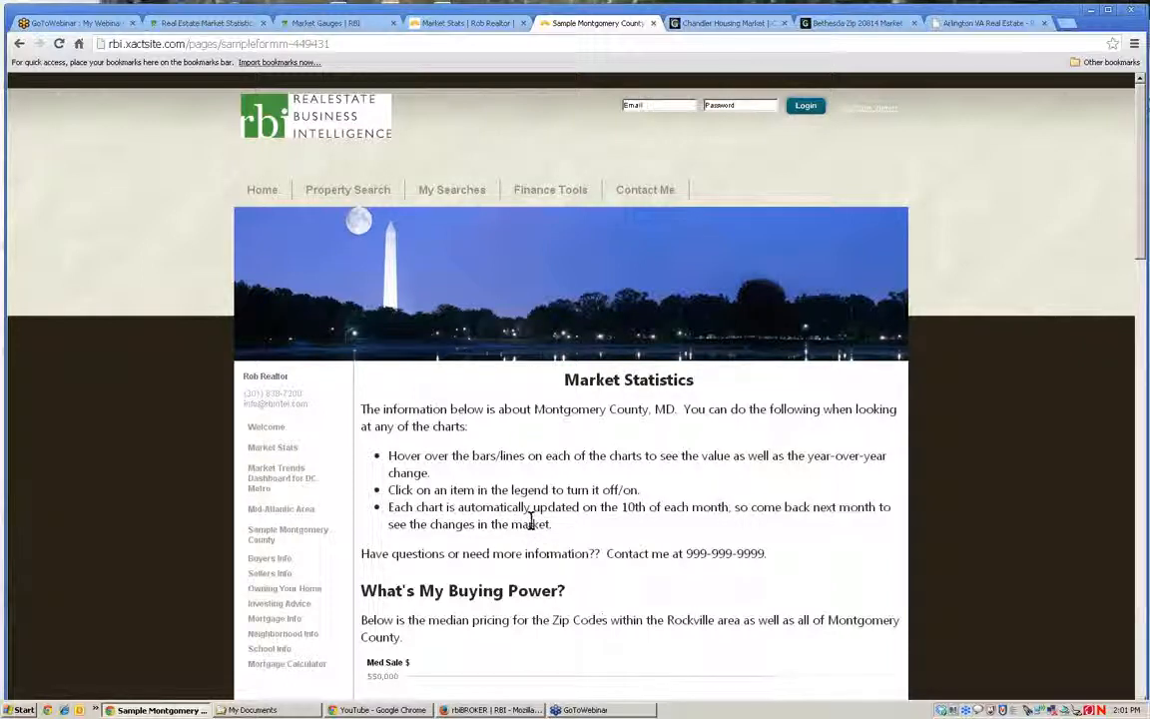
scroll(531, 522, down, 1)
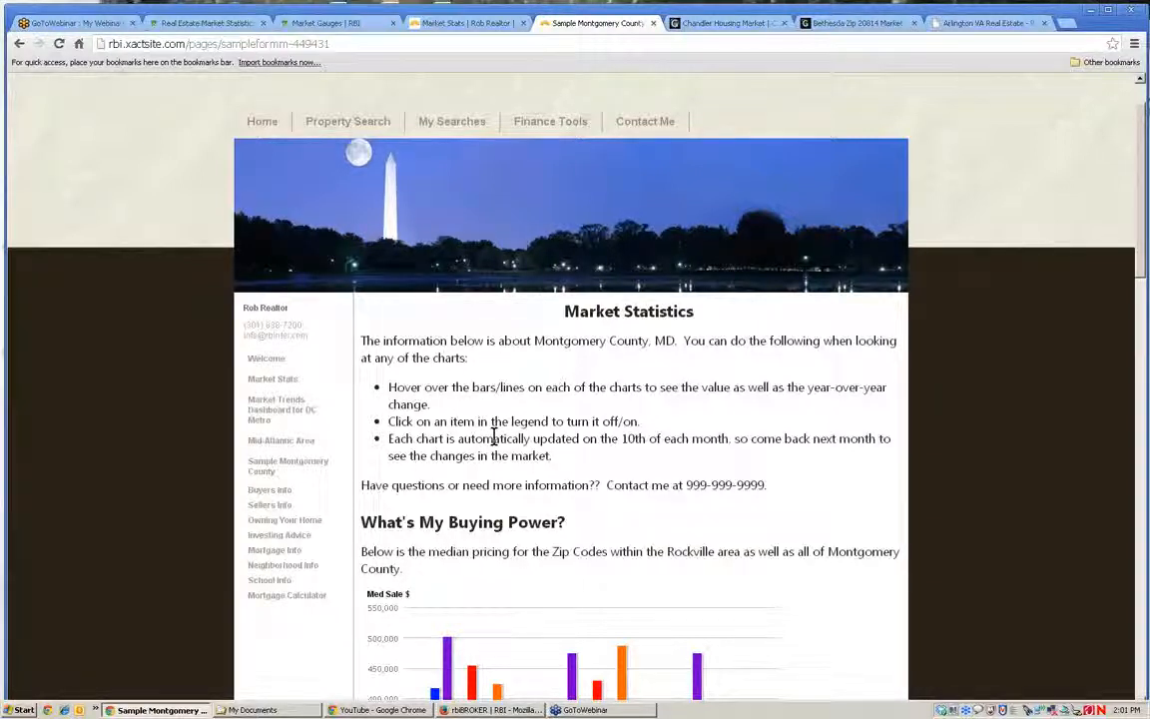
scroll(495, 436, down, 3)
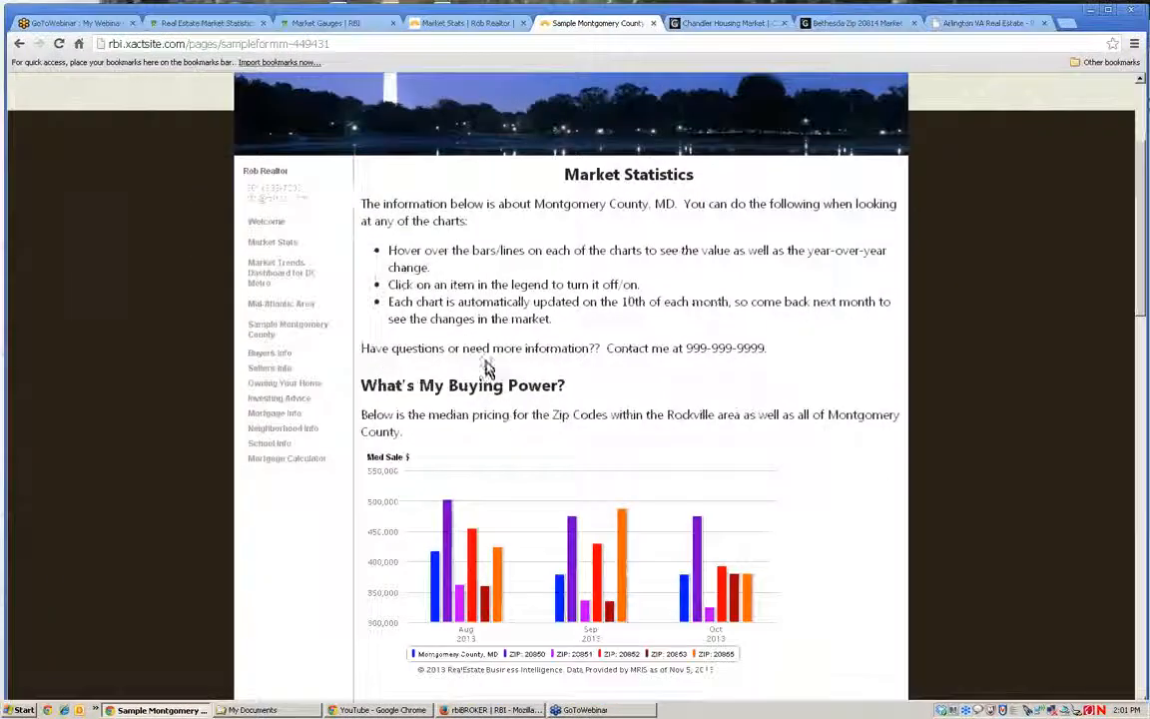
drag(387, 248, 478, 226)
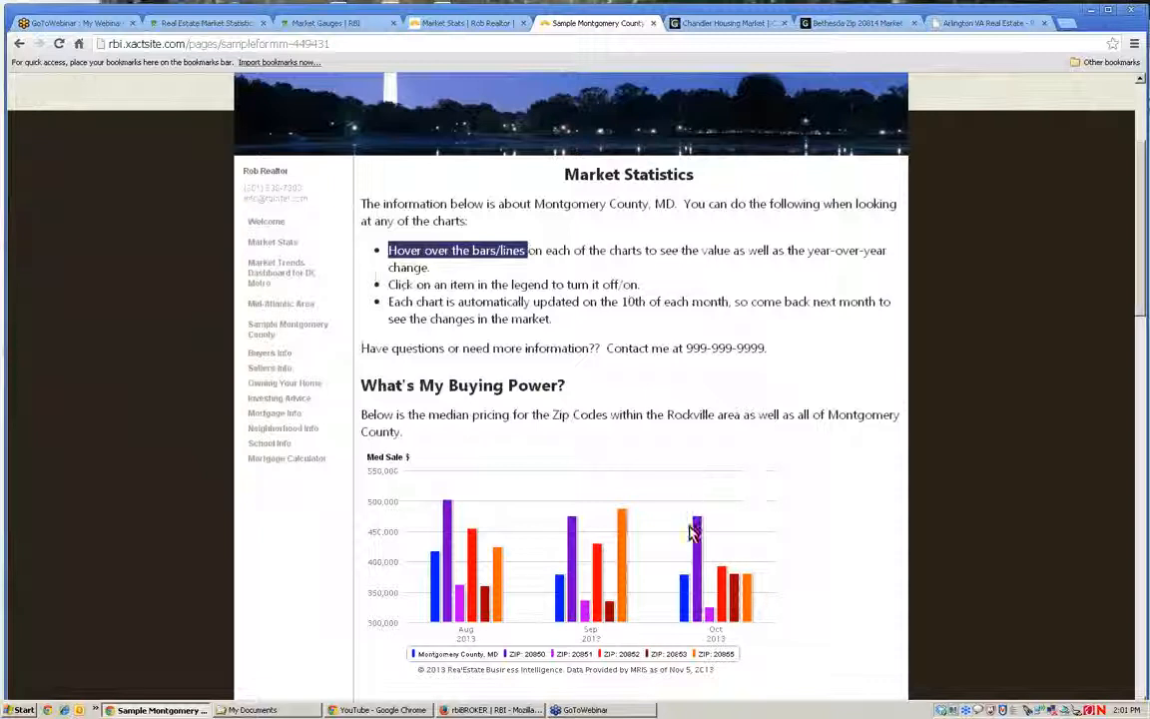
mouse_move(698, 606)
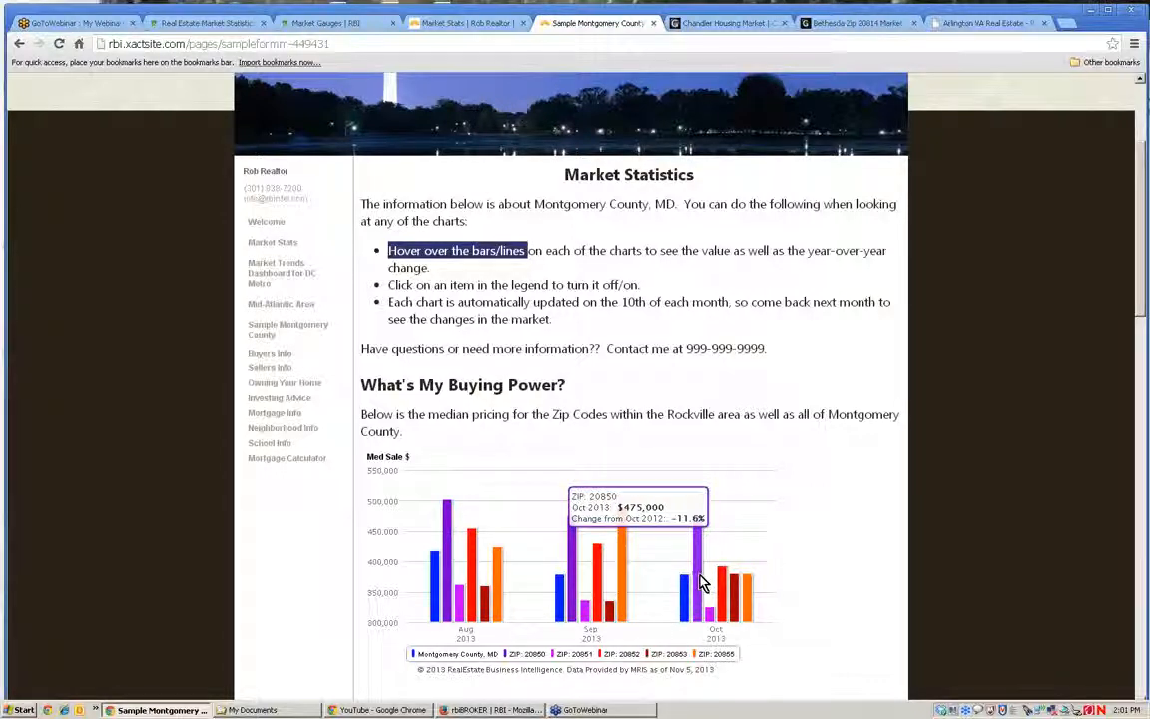
- Highlight the legend instruction and hide the ZIP 20855, 20853 and 20852 series in the median sale price chart
drag(407, 284, 642, 287)
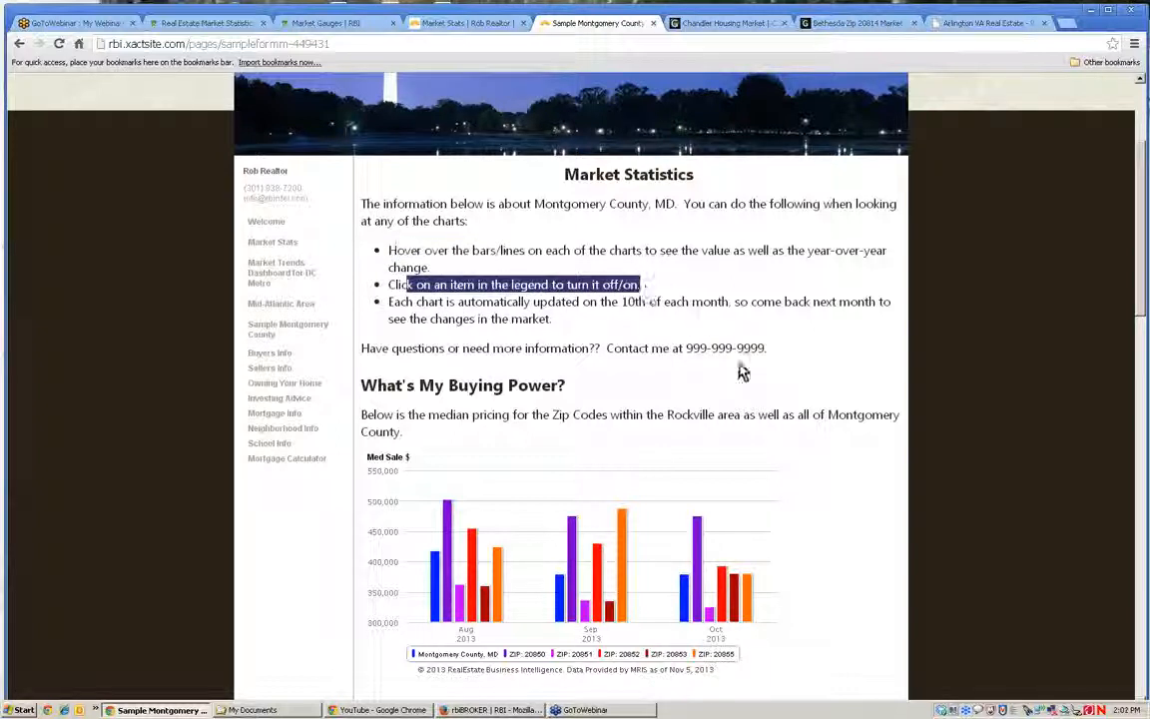
scroll(756, 451, down, 1)
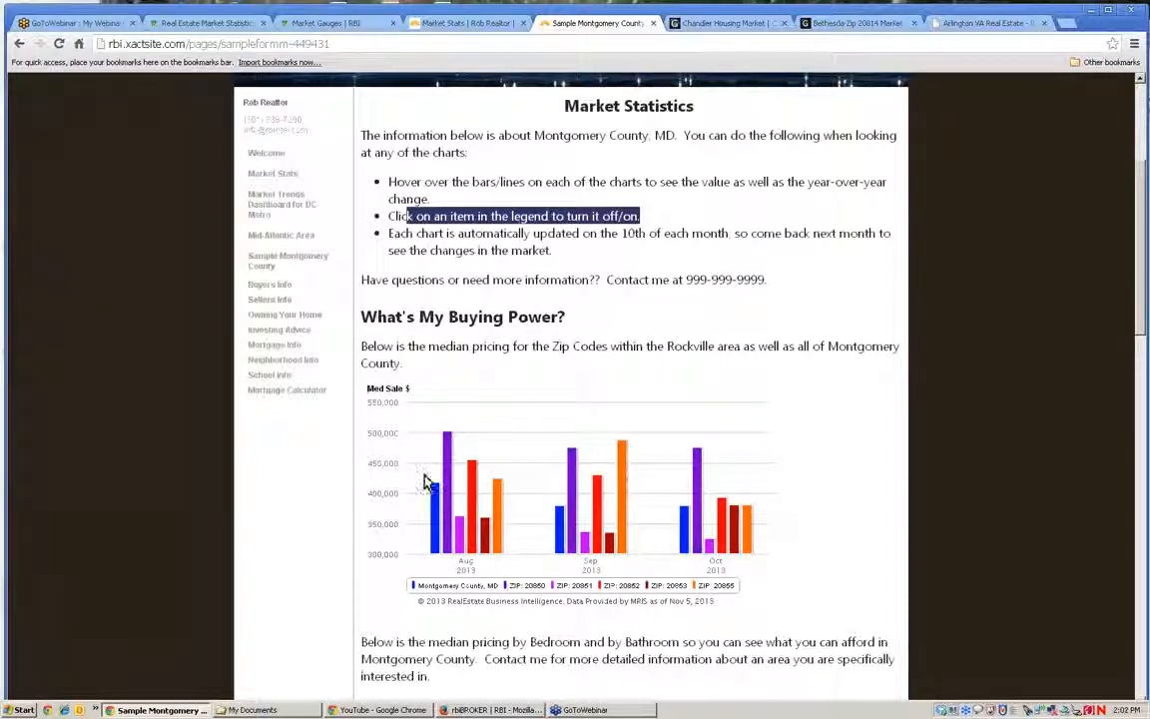
mouse_move(476, 540)
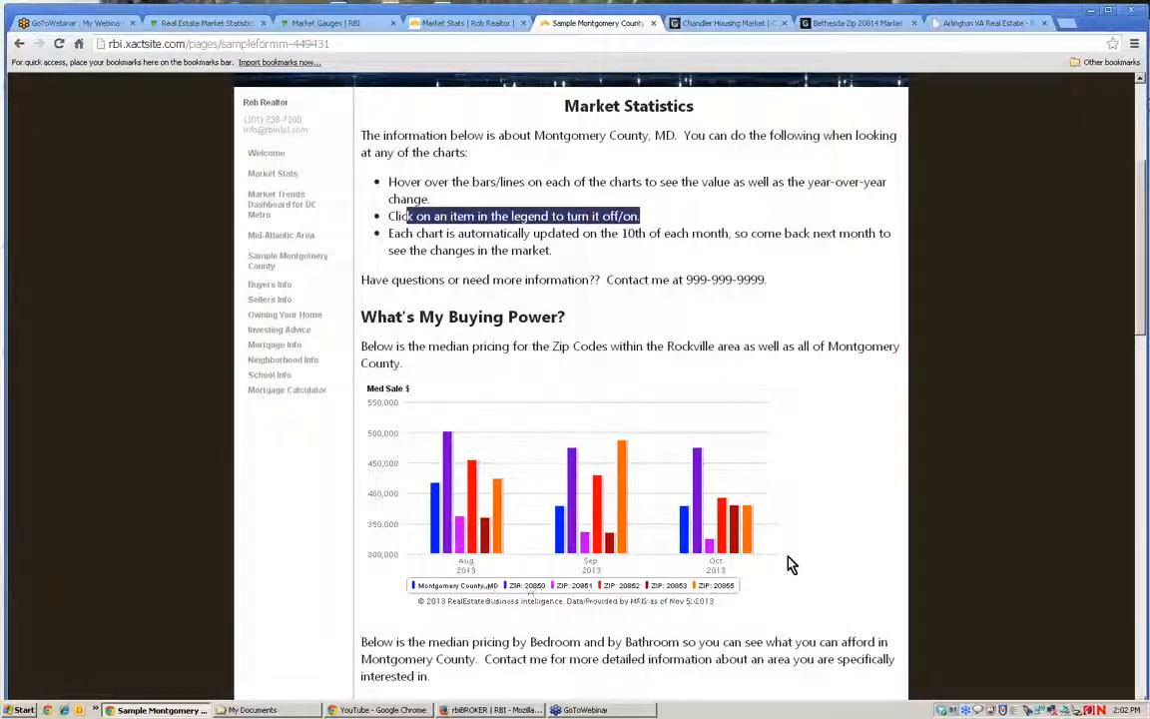
mouse_move(742, 517)
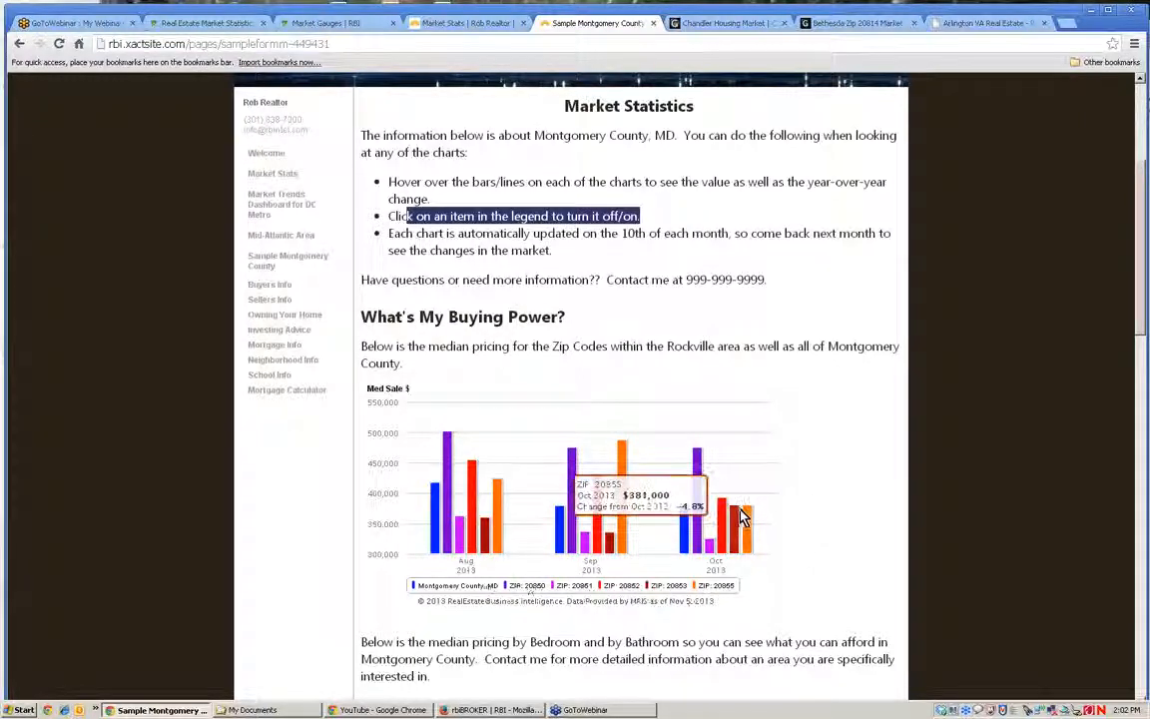
click(718, 586)
click(665, 586)
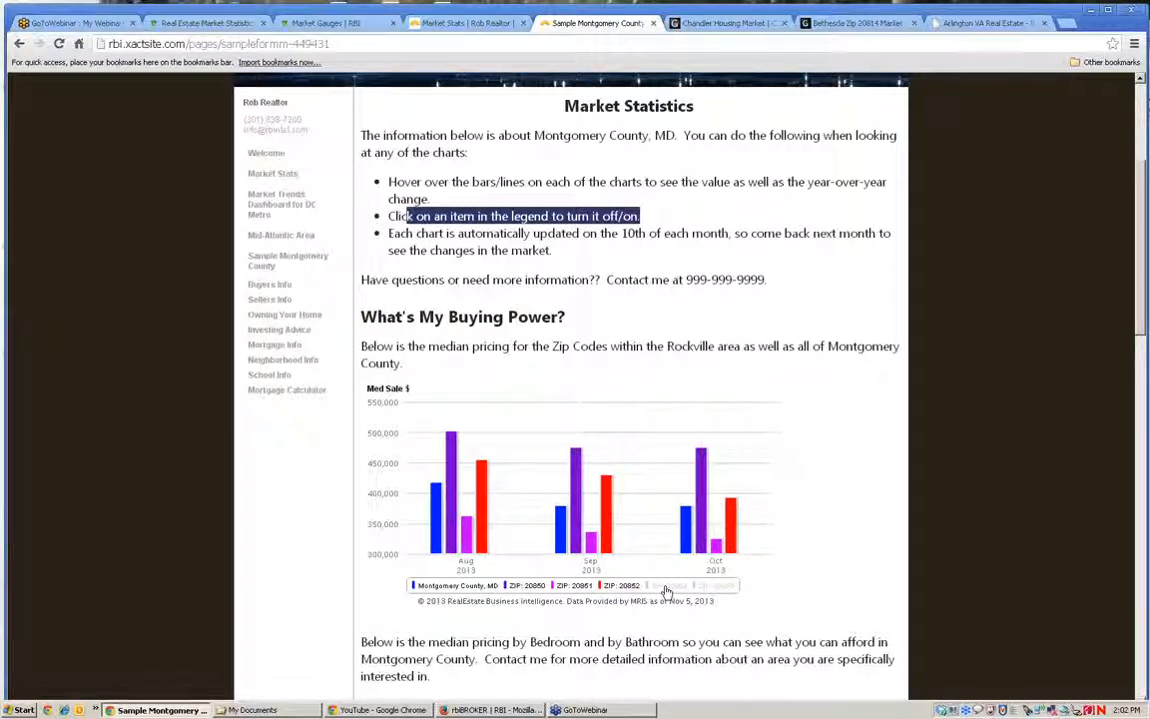
click(621, 586)
mouse_move(715, 503)
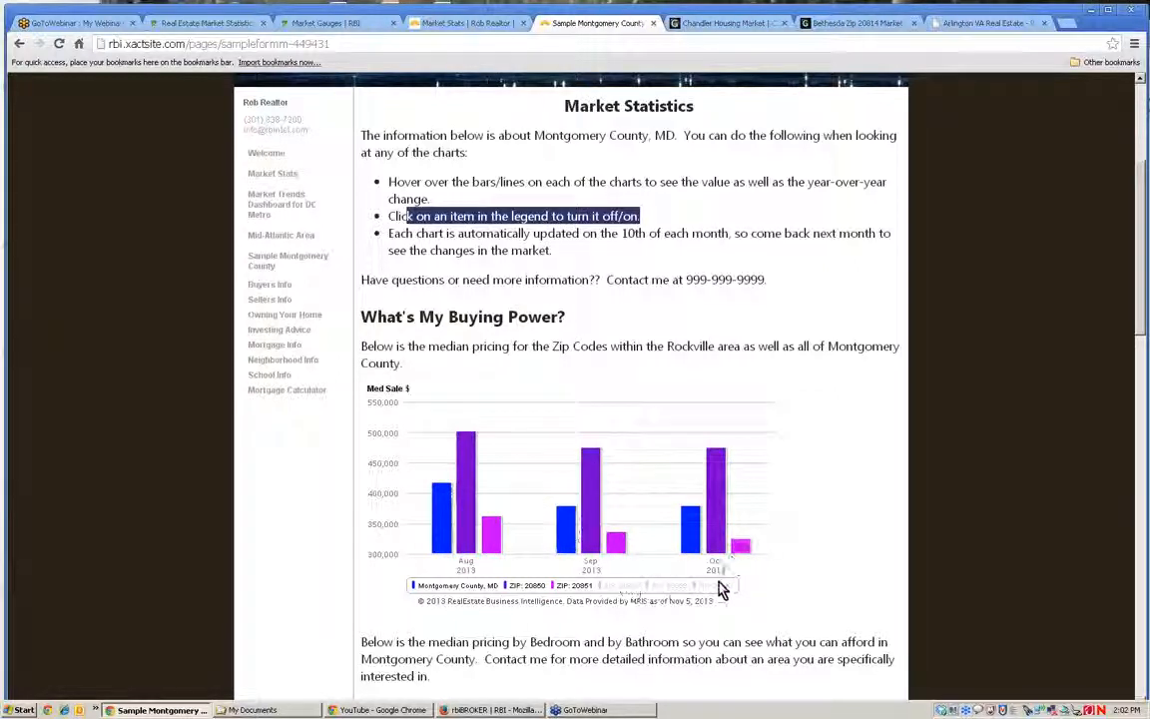
- Show the ZIP 20852, 20853 and 20855 series again in the median sale price chart
click(619, 589)
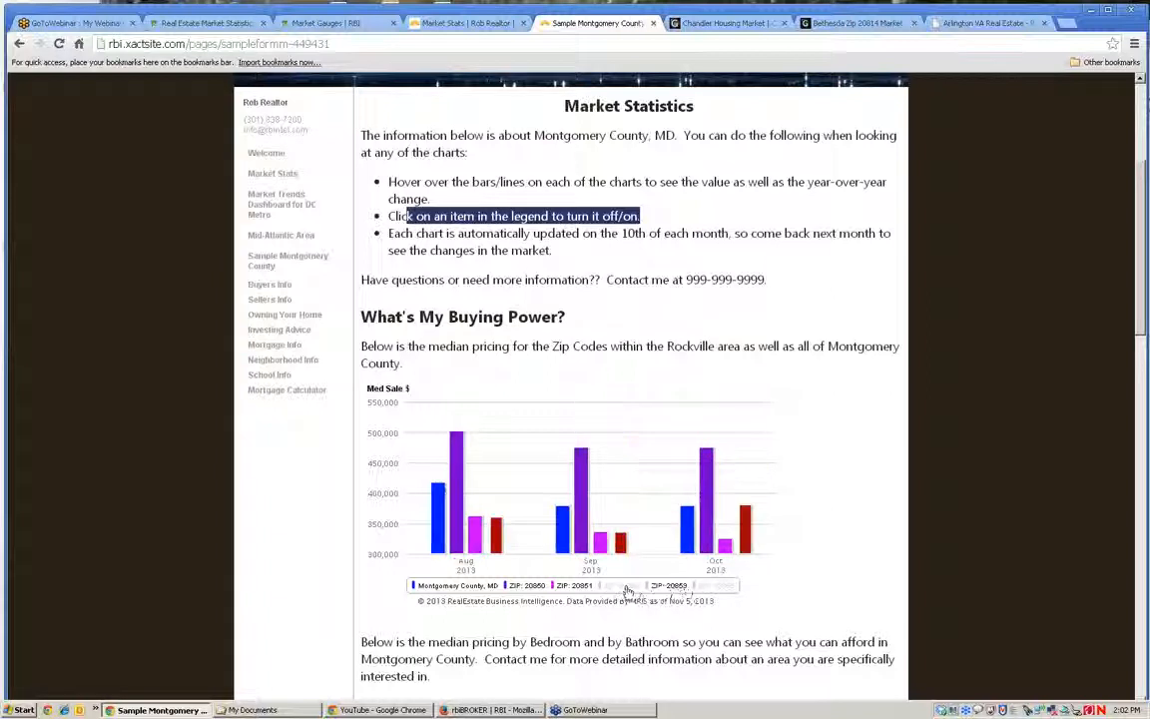
click(679, 588)
click(723, 587)
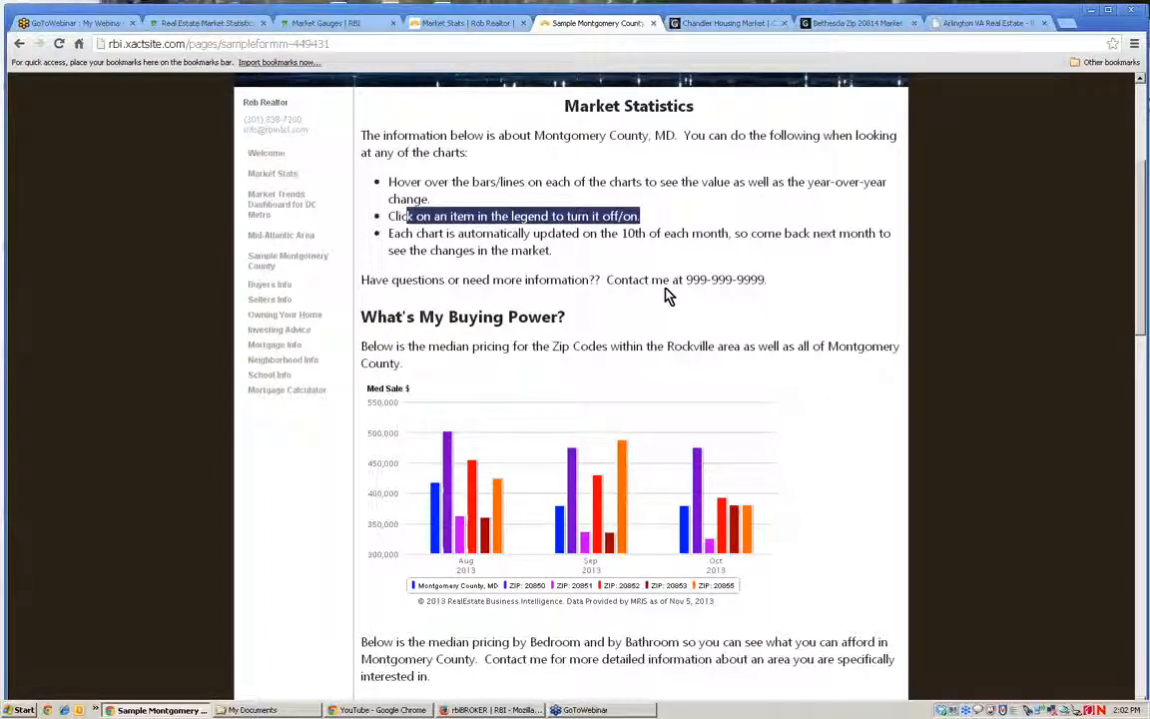
- Highlight the note that charts update automatically on the 10th of each month and the contact sentence below it
click(388, 240)
drag(387, 240, 731, 234)
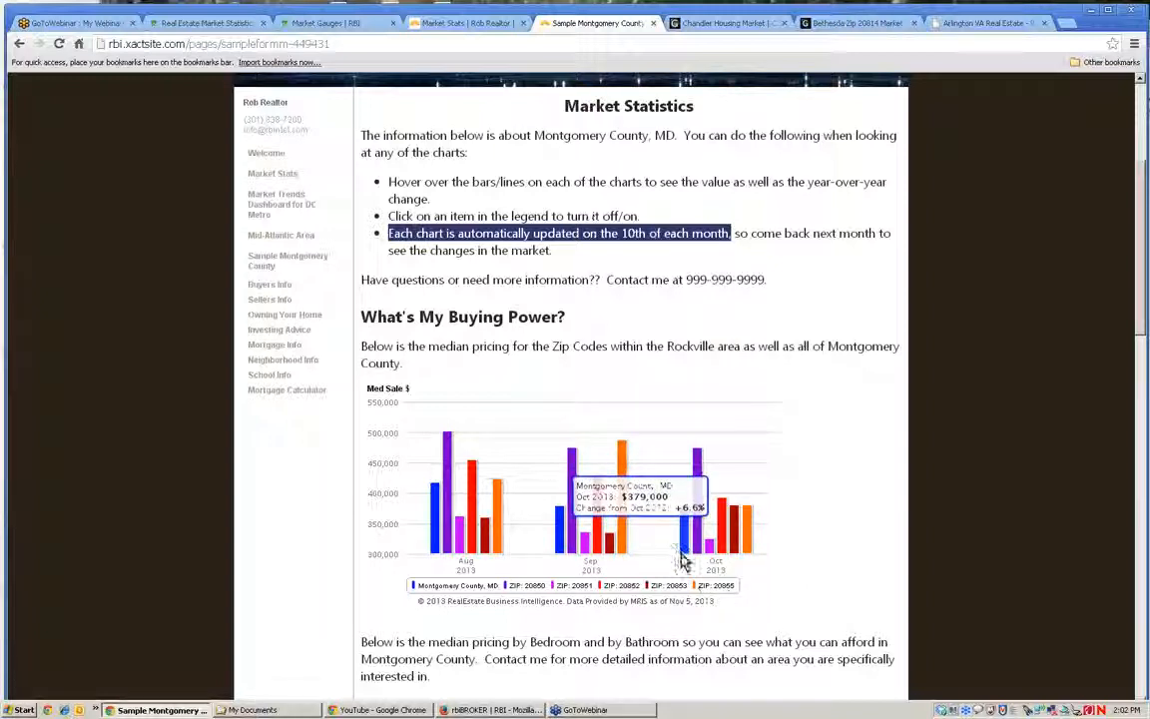
click(822, 562)
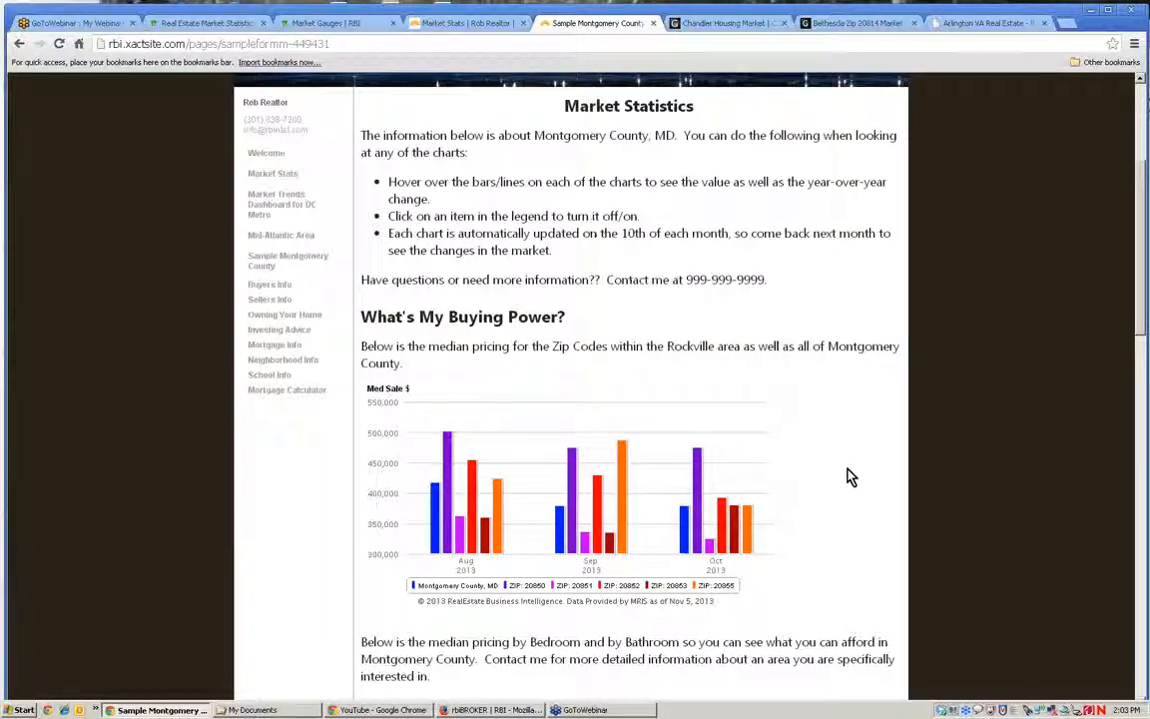
drag(609, 278, 765, 274)
click(829, 320)
- Examine the bedroom and bathroom pricing charts and the three market gauges further down the Montgomery County page
scroll(464, 347, down, 1)
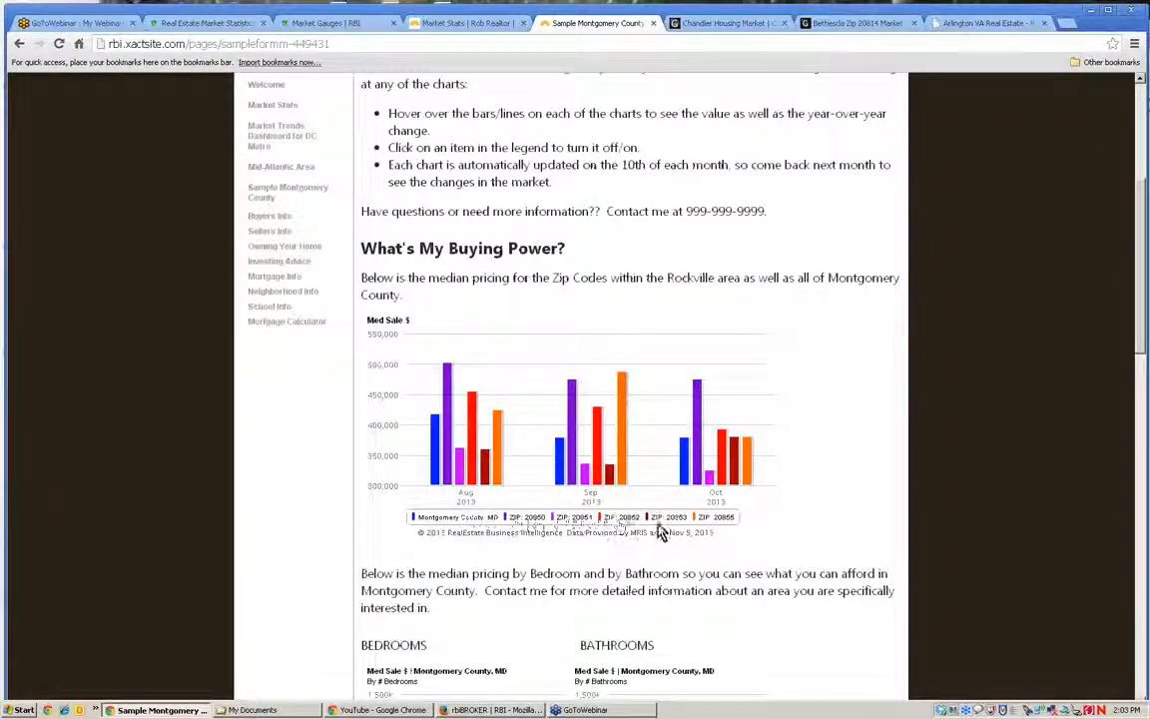
scroll(799, 514, down, 3)
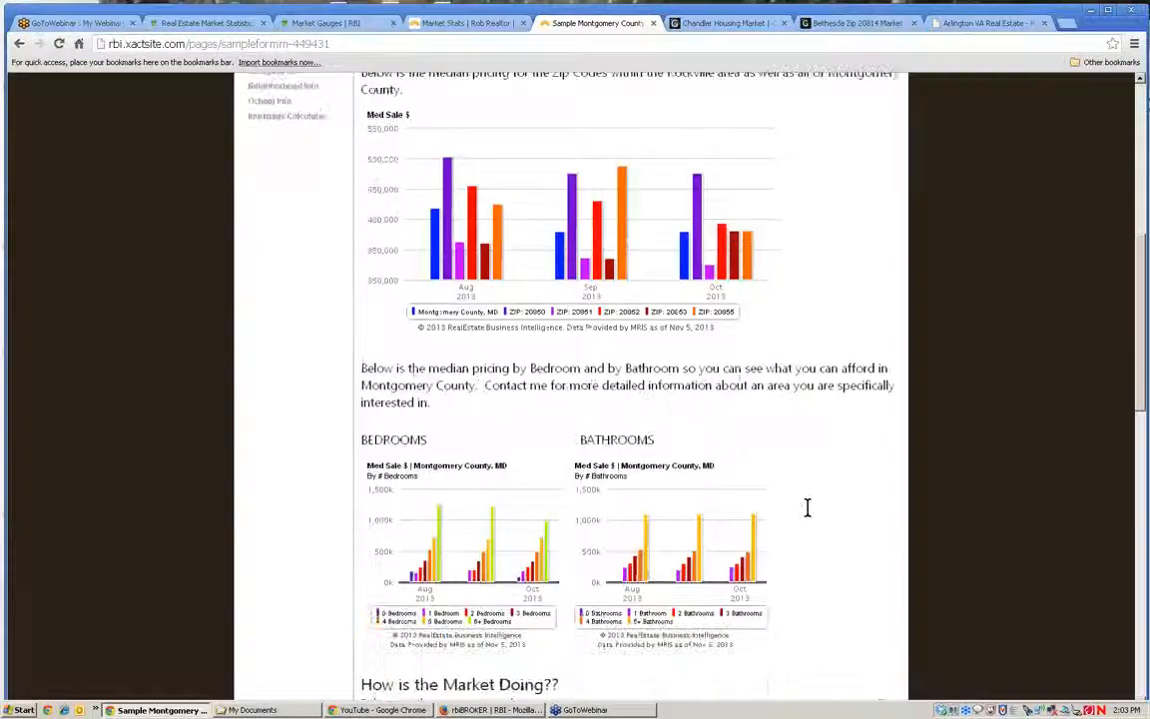
scroll(808, 509, down, 2)
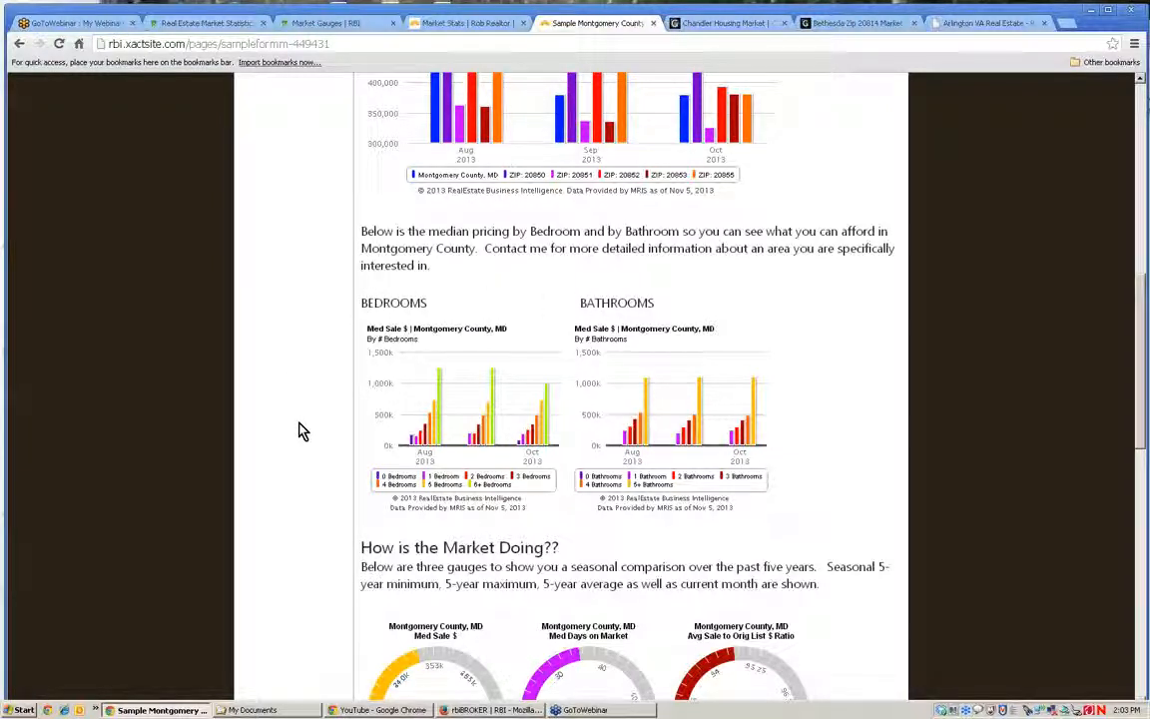
scroll(302, 432, down, 4)
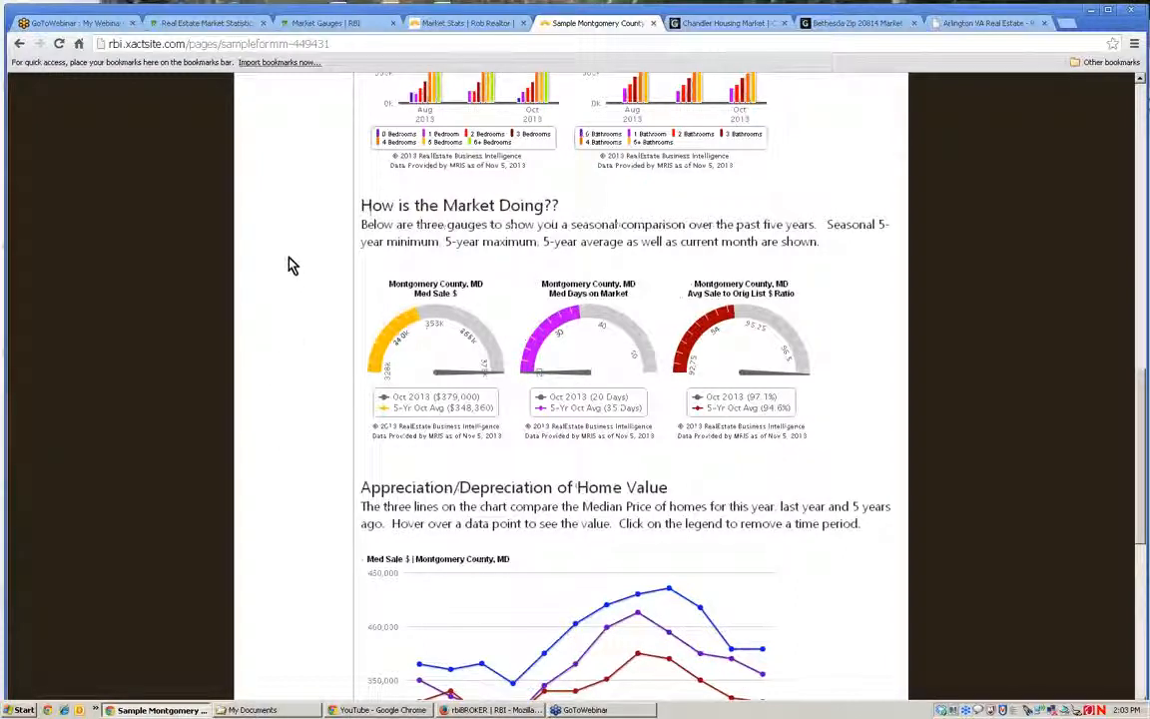
scroll(289, 265, up, 1)
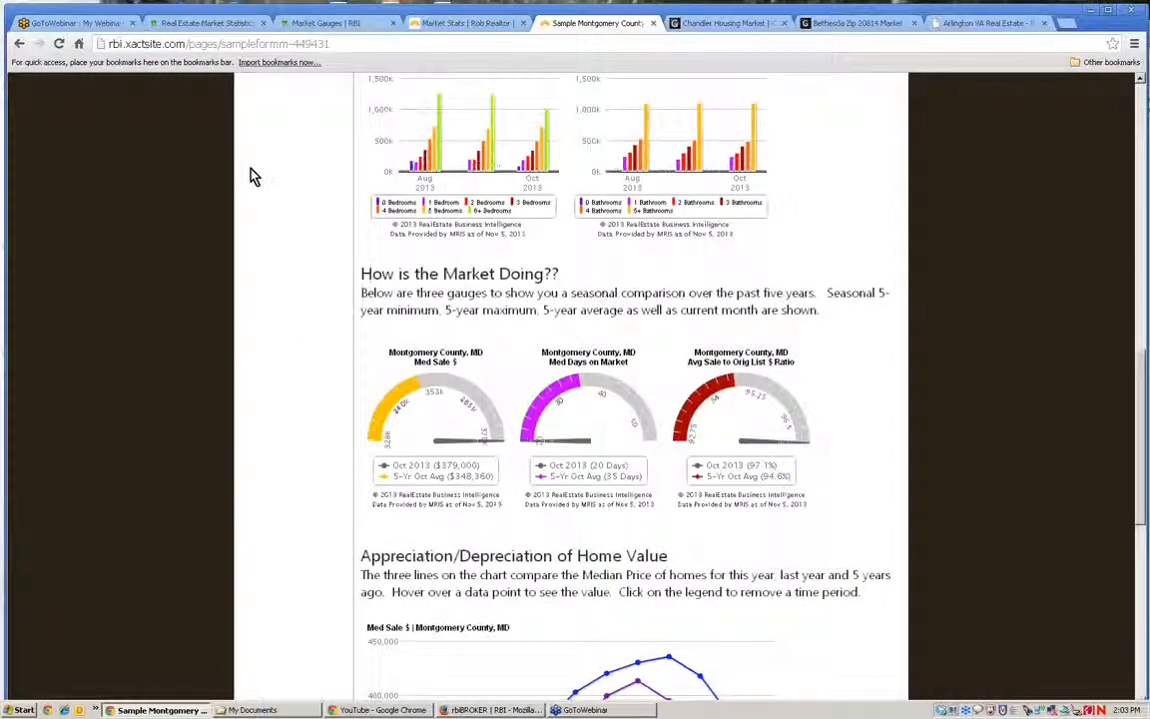
scroll(251, 175, up, 5)
- Open the embed settings for the Fairfax County gauges on the RBI statistics page and choose the Median Sale Price metric
click(182, 24)
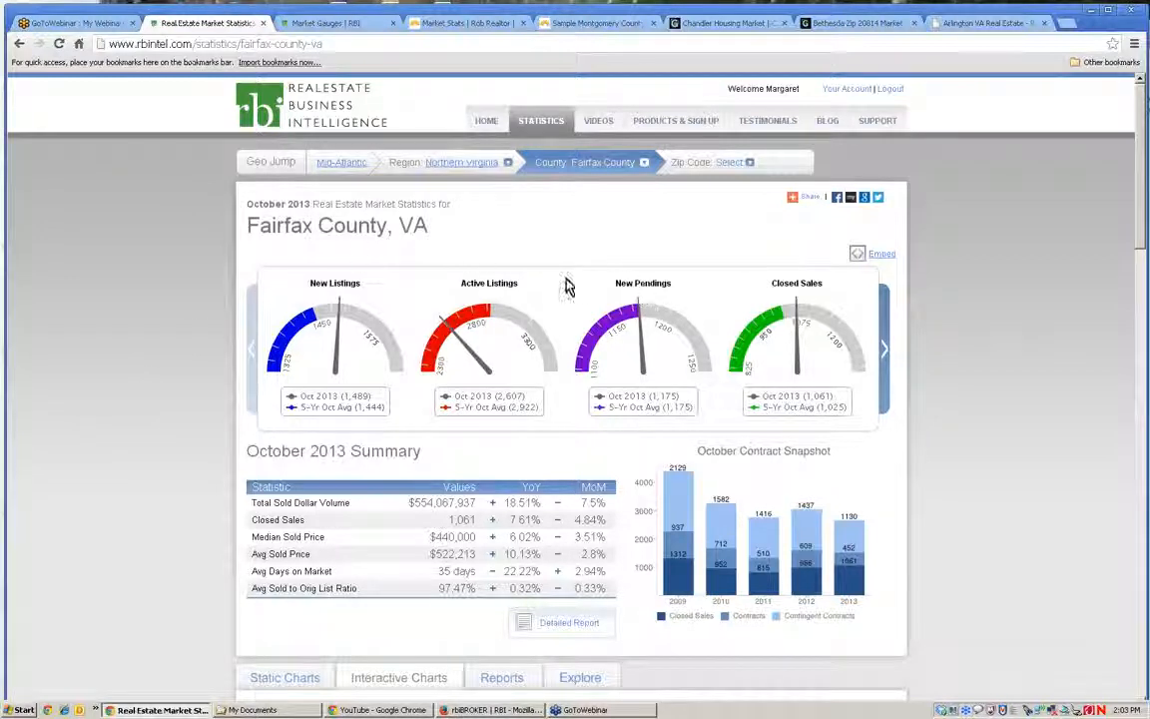
click(875, 255)
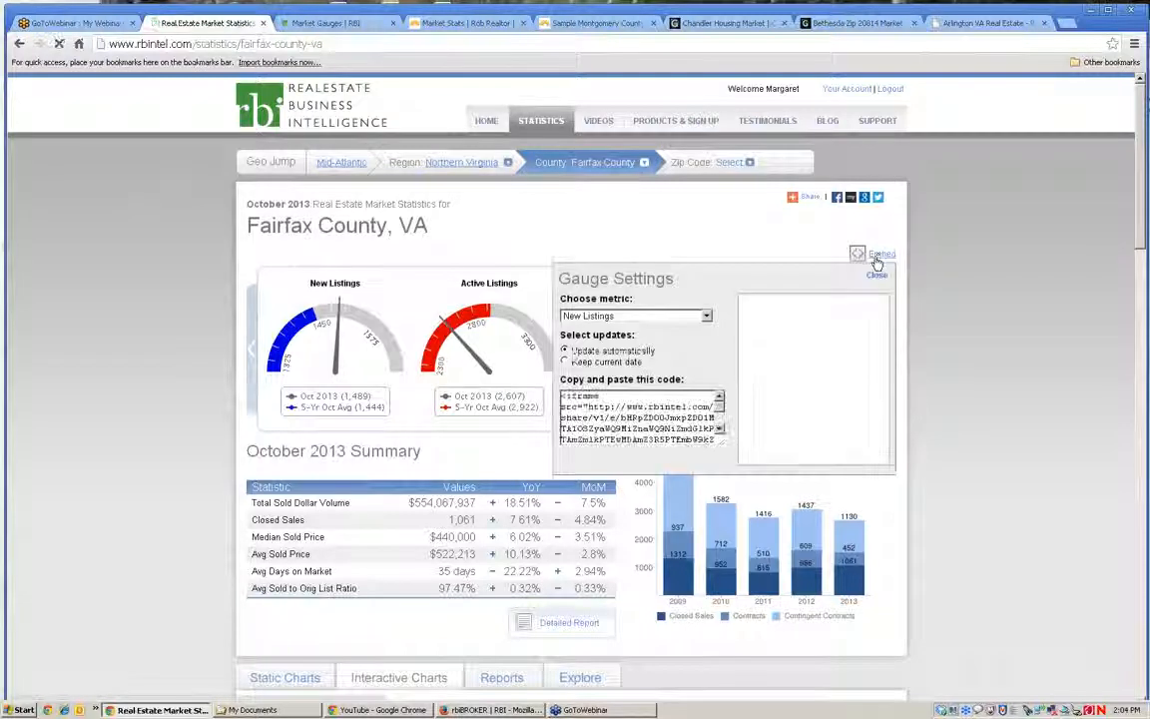
click(707, 317)
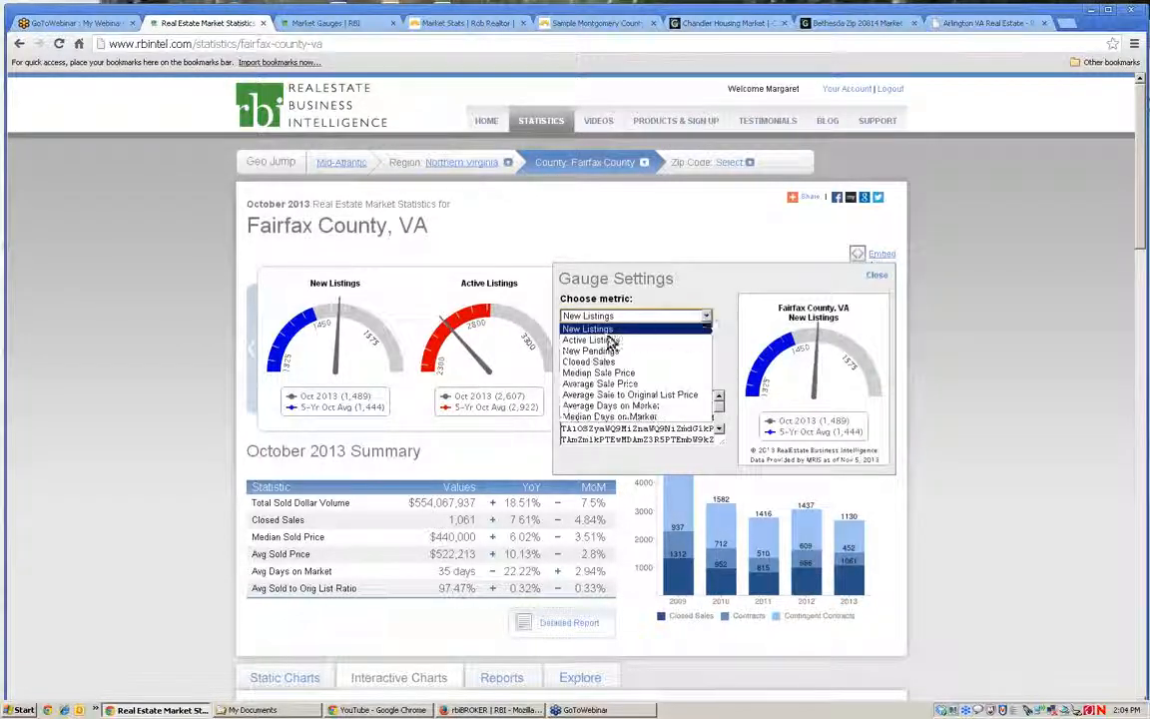
click(599, 373)
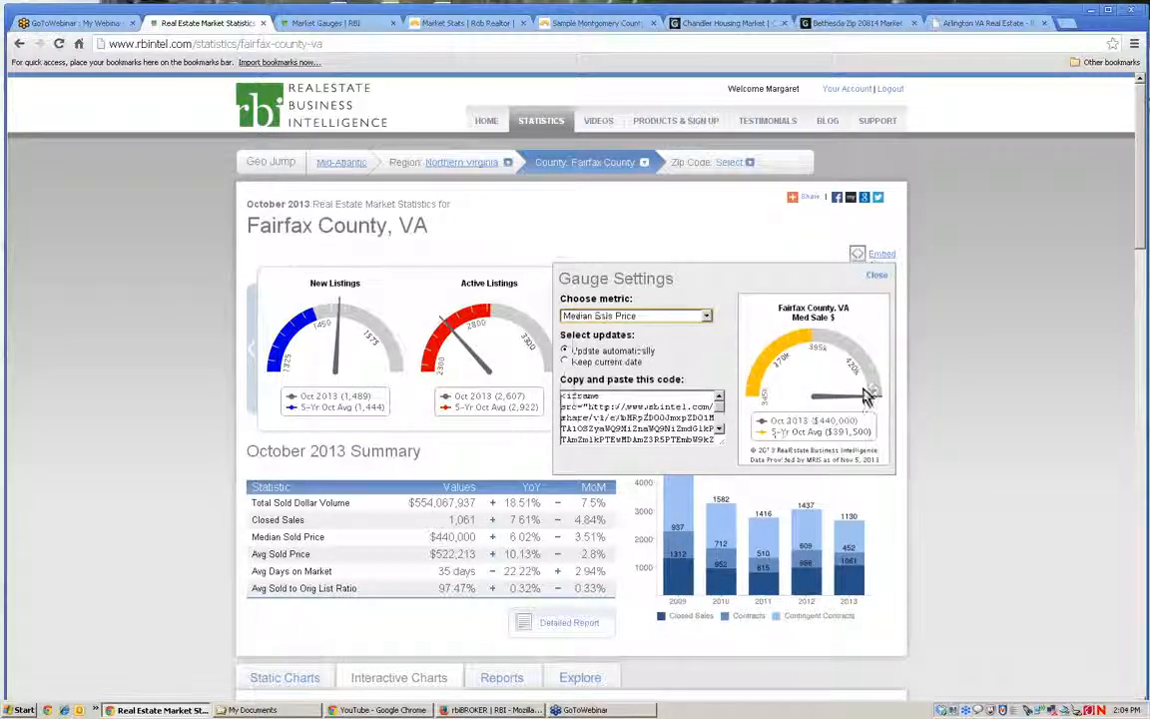
- Copy the whole embed code of the automatically updating Median Sale Price gauge
click(599, 418)
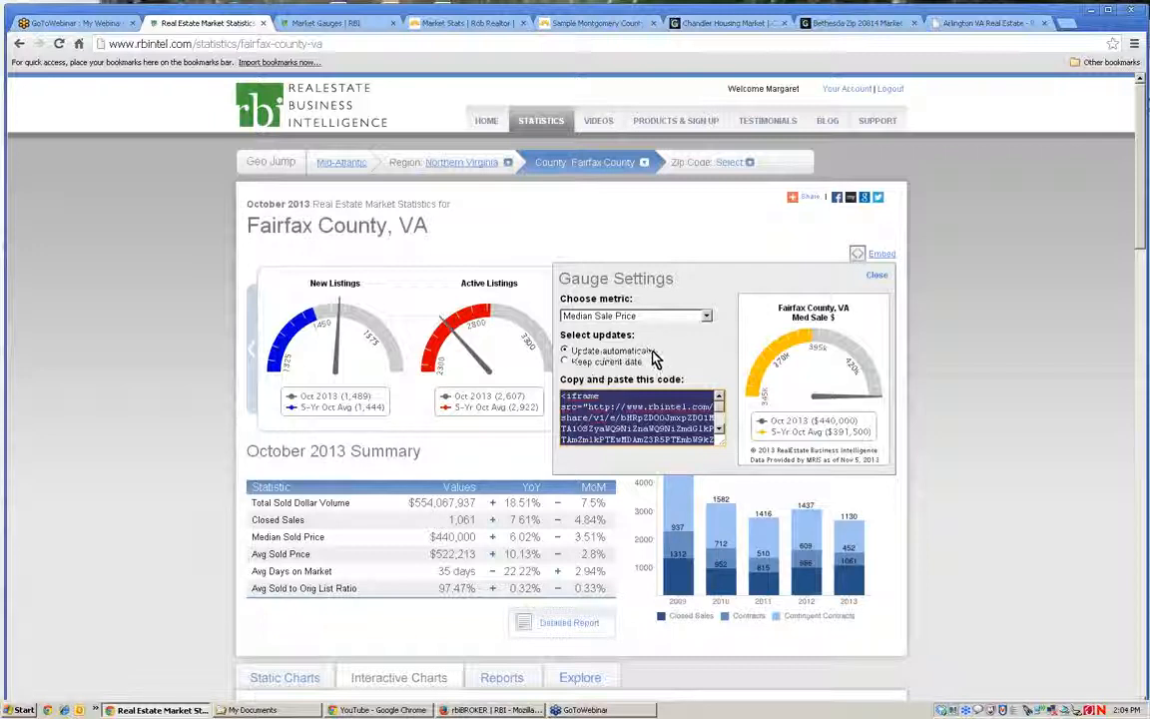
right_click(623, 424)
click(659, 482)
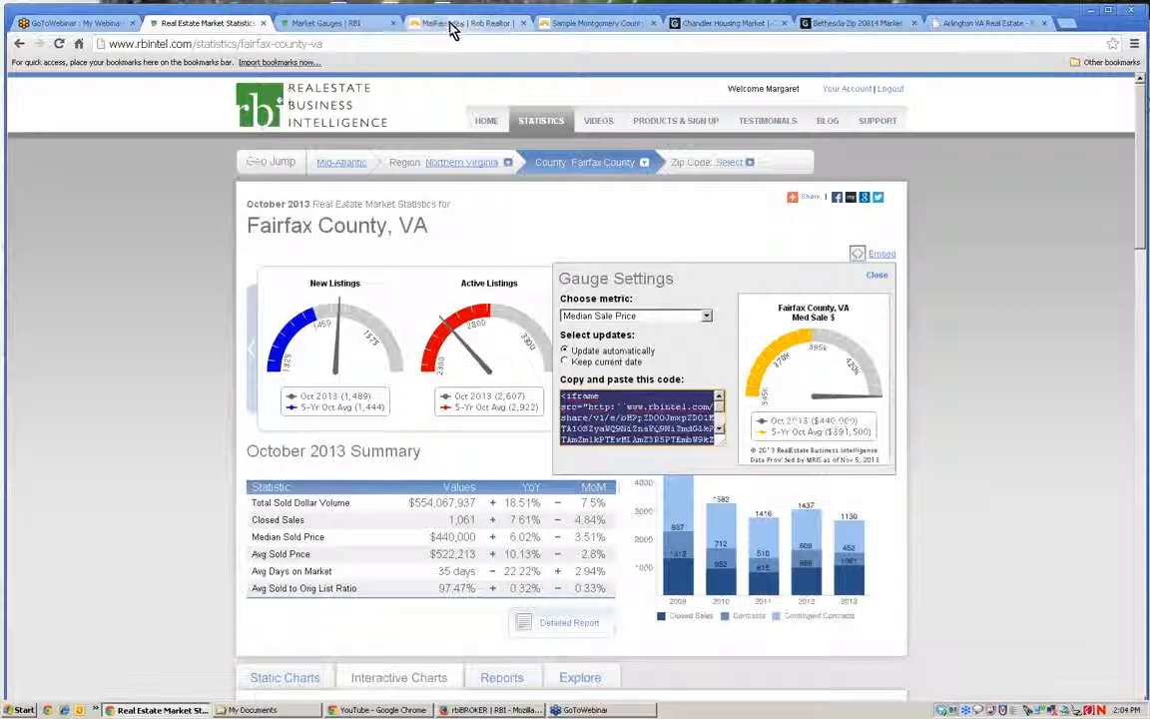
- Open the Xactsite admin from the Webinars bookmarks in a new browser tab and log in
click(1067, 25)
click(1109, 63)
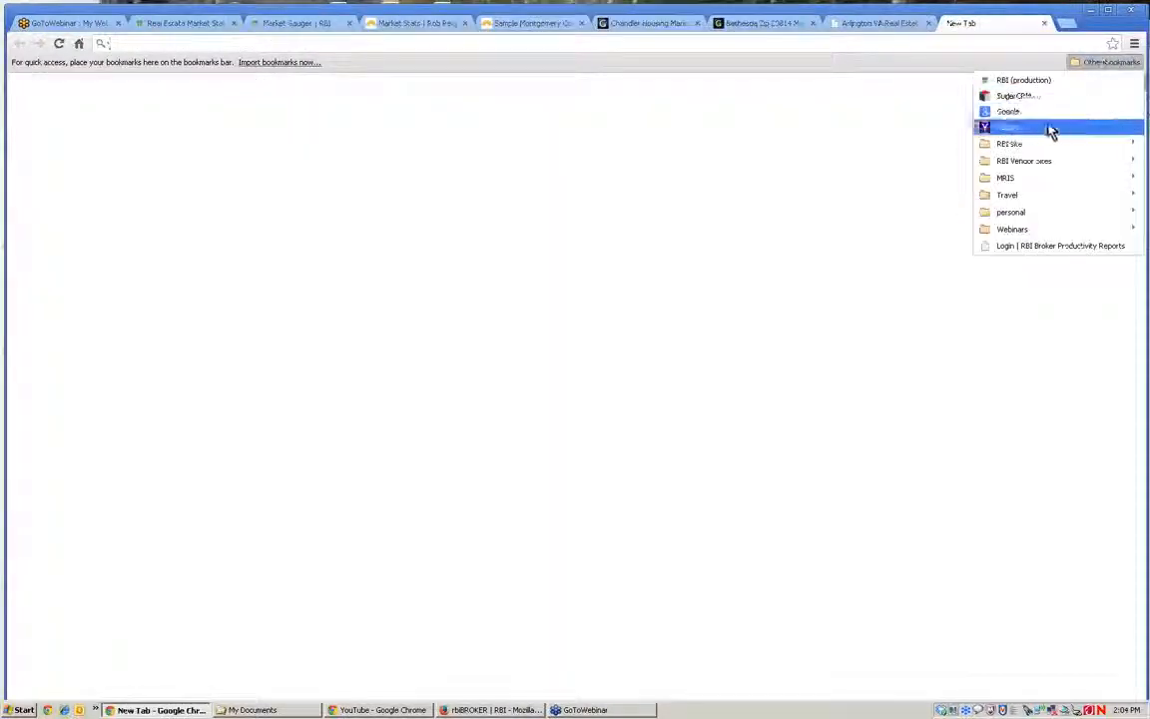
mouse_move(1011, 233)
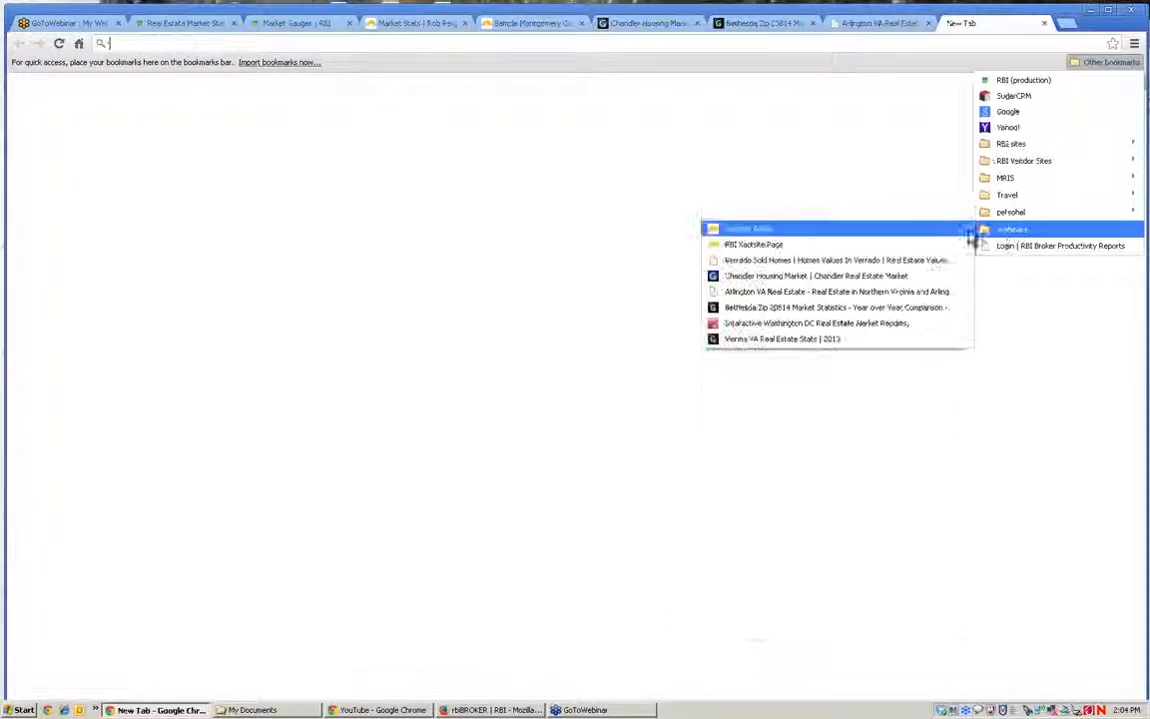
click(734, 231)
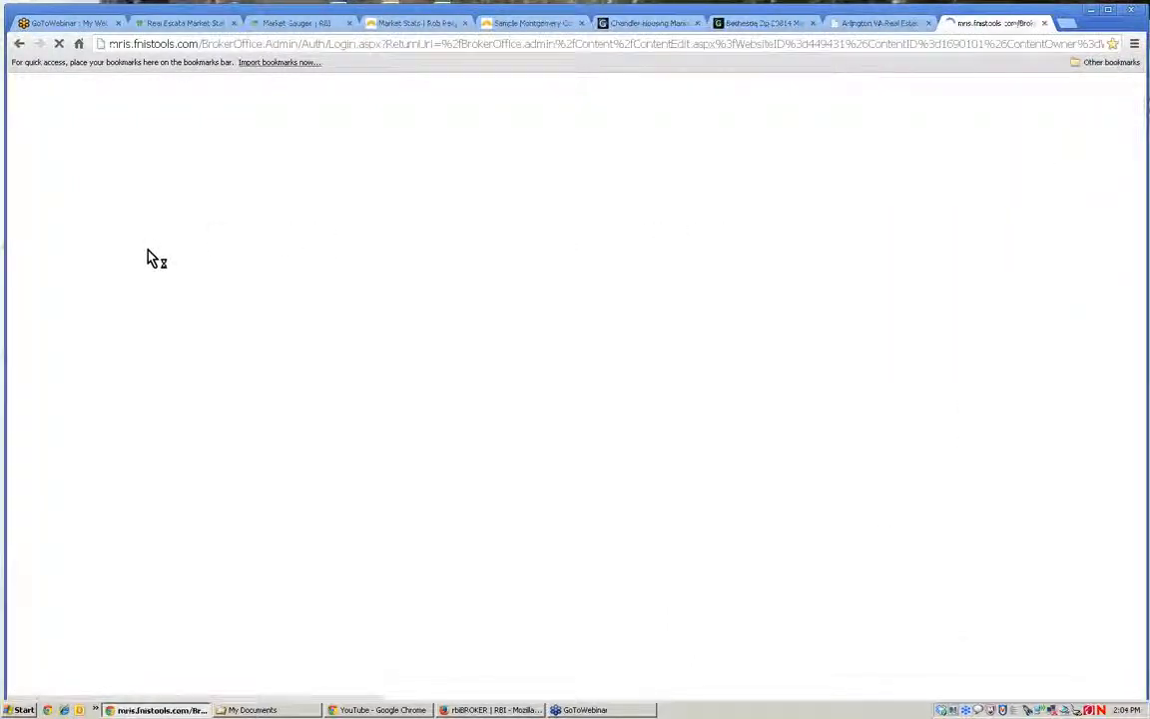
click(260, 214)
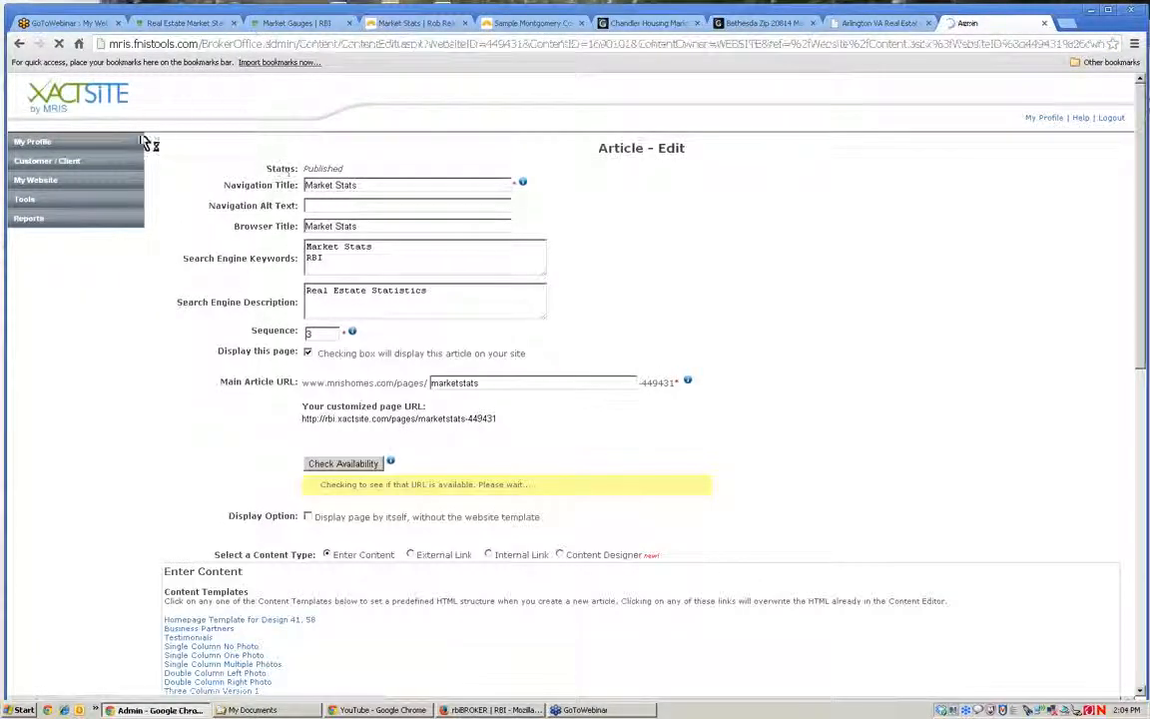
- Open the Sample Montgomery County page for editing from the list of website pages and go to its Content Editor
click(40, 183)
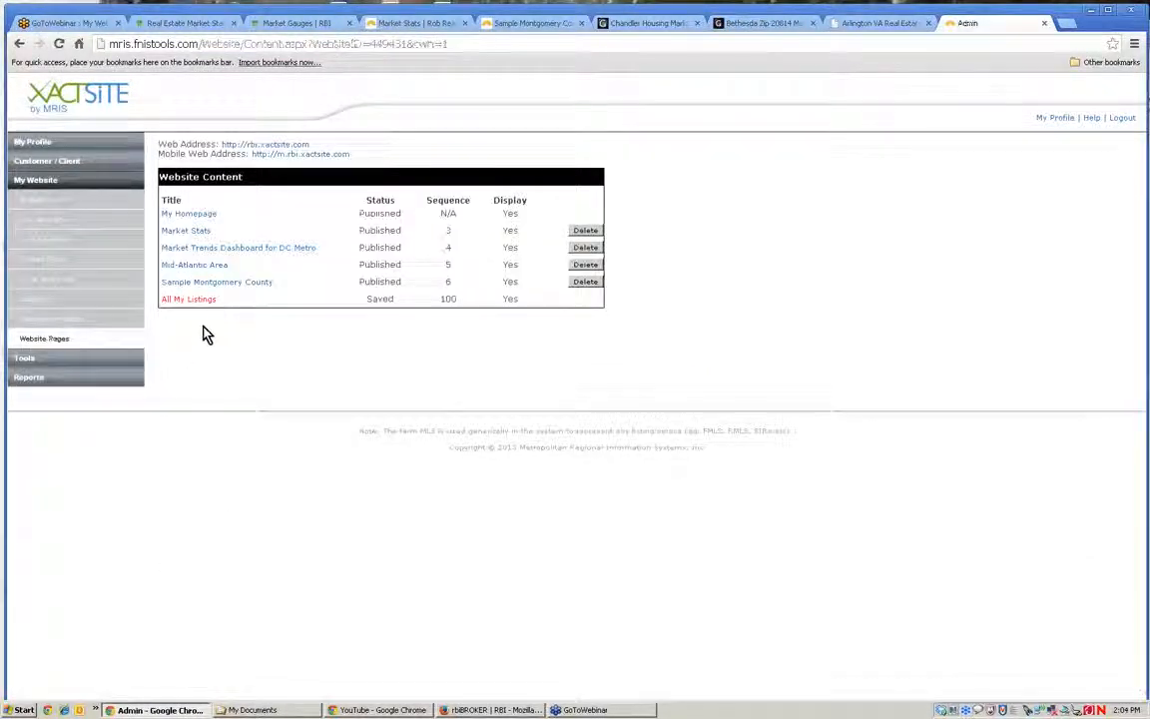
click(238, 286)
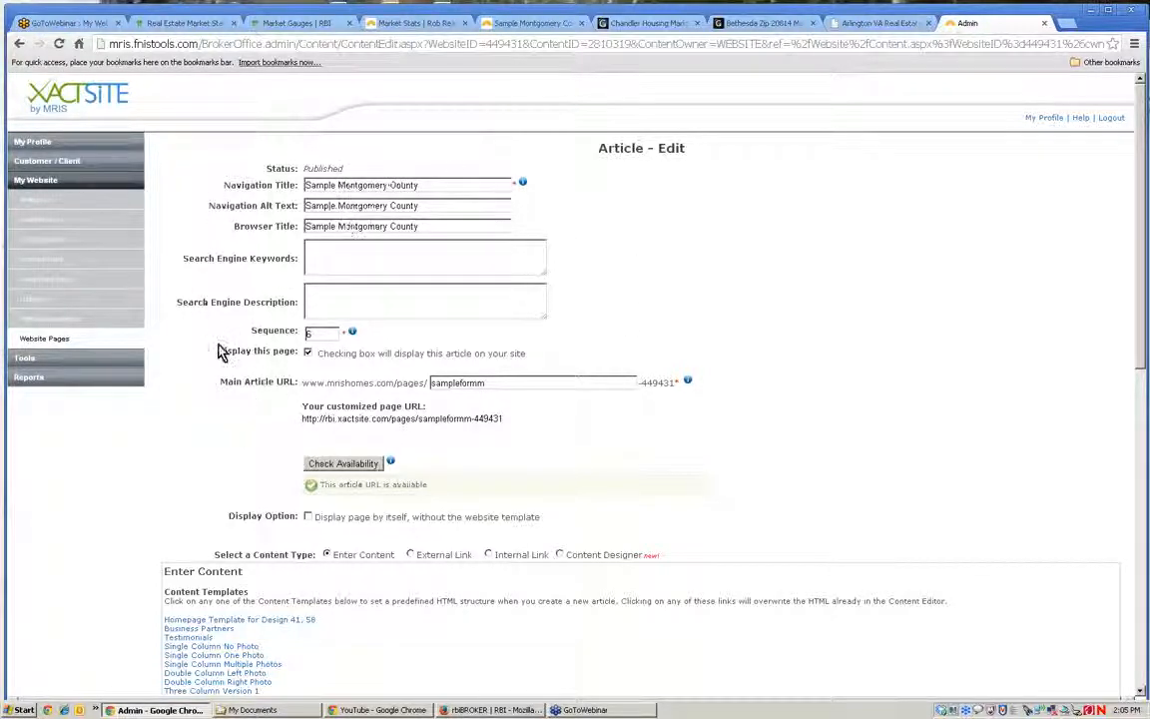
scroll(219, 351, down, 4)
scroll(35, 358, down, 2)
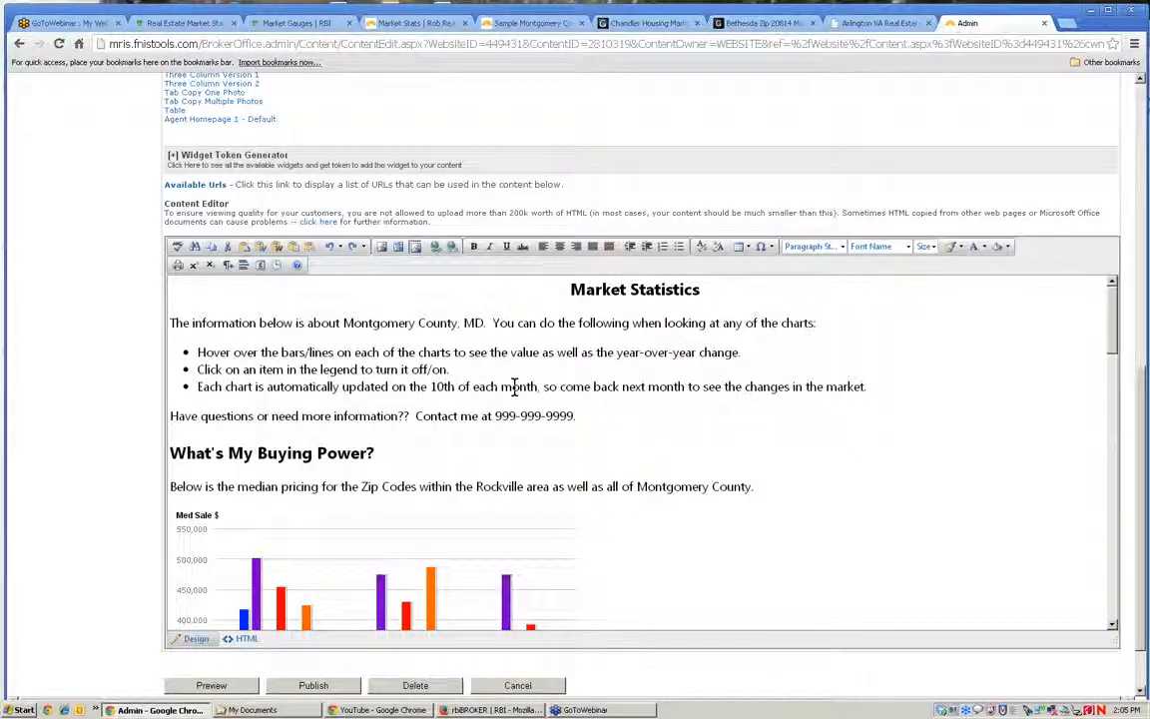
- Examine the existing text and charts in the Content Editor down to the end of the Thinking about Selling section
scroll(299, 401, down, 2)
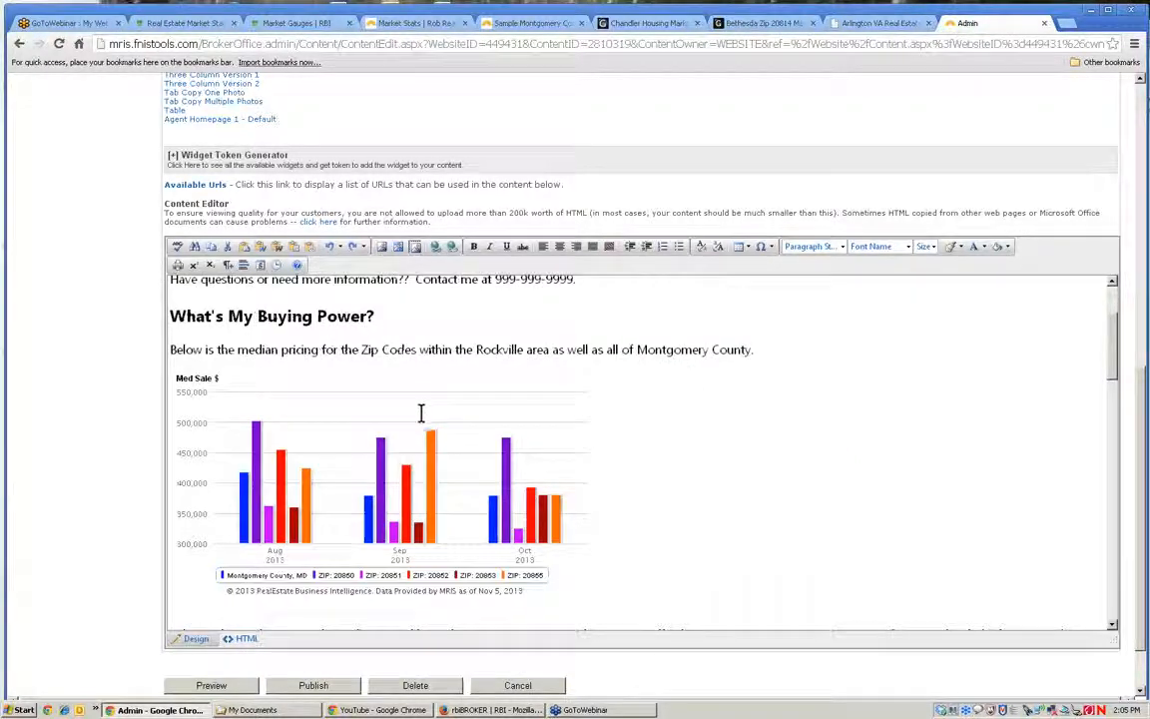
scroll(421, 411, down, 2)
scroll(384, 410, down, 3)
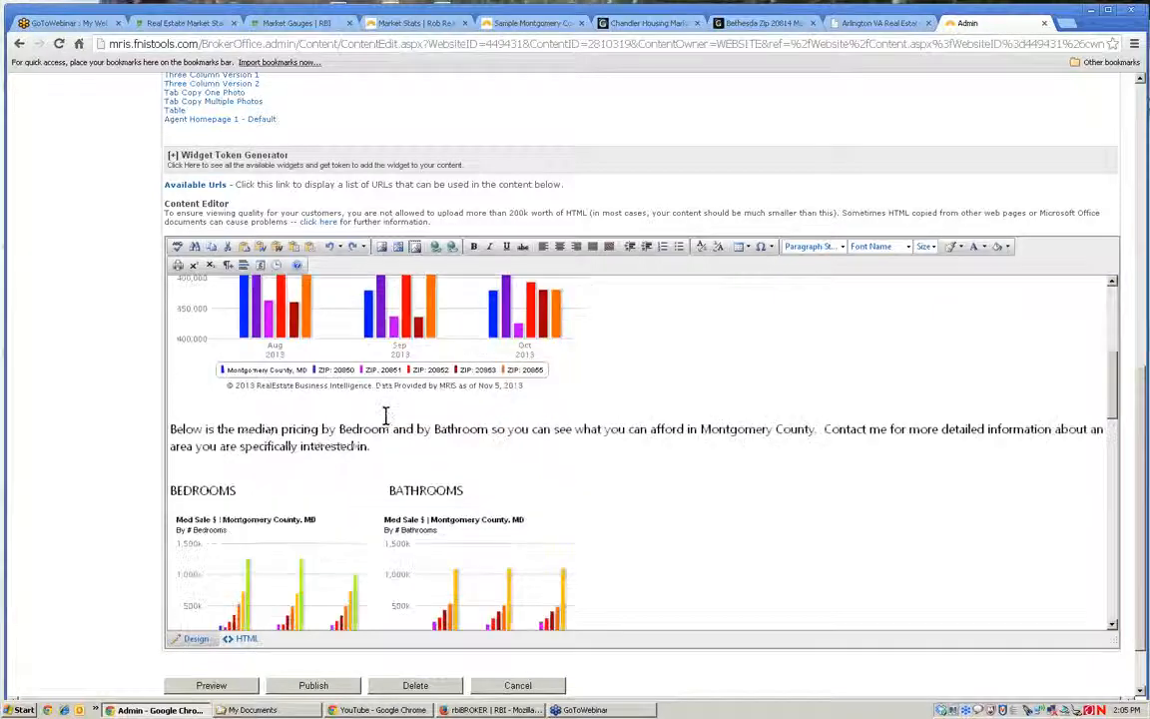
scroll(385, 419, down, 20)
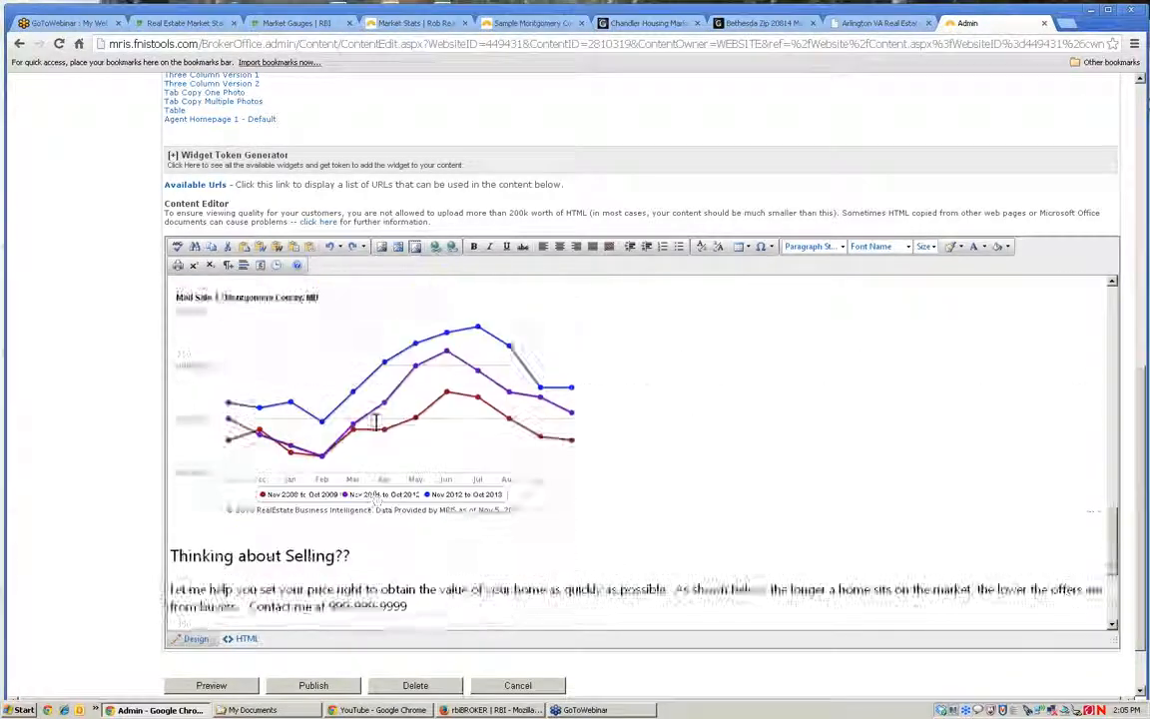
scroll(375, 420, down, 2)
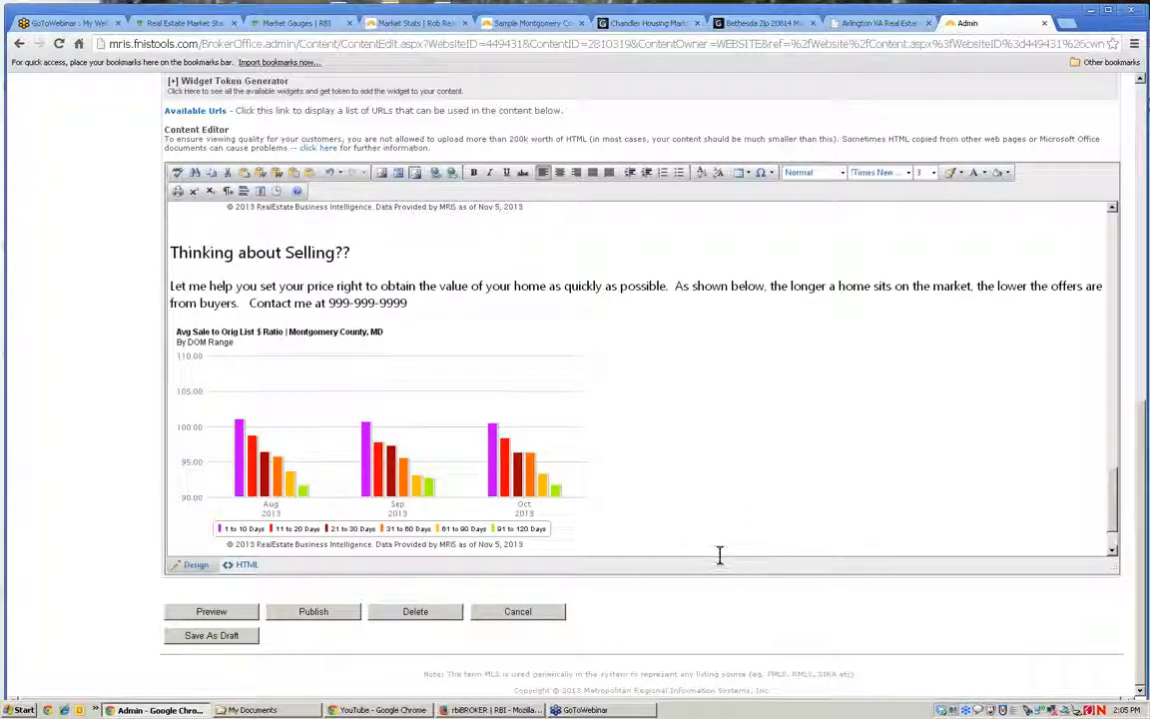
scroll(738, 506, down, 2)
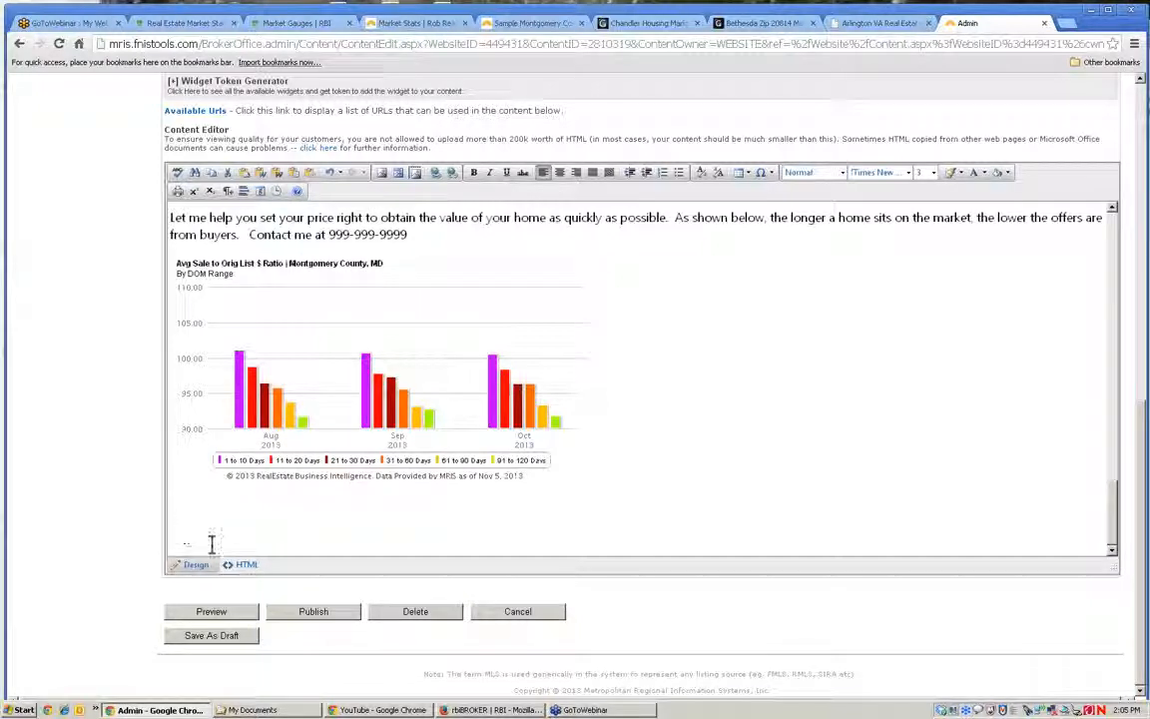
- Try pasting the copied gauge embed code after the last chart in Design view, and delete the pasted text
click(244, 567)
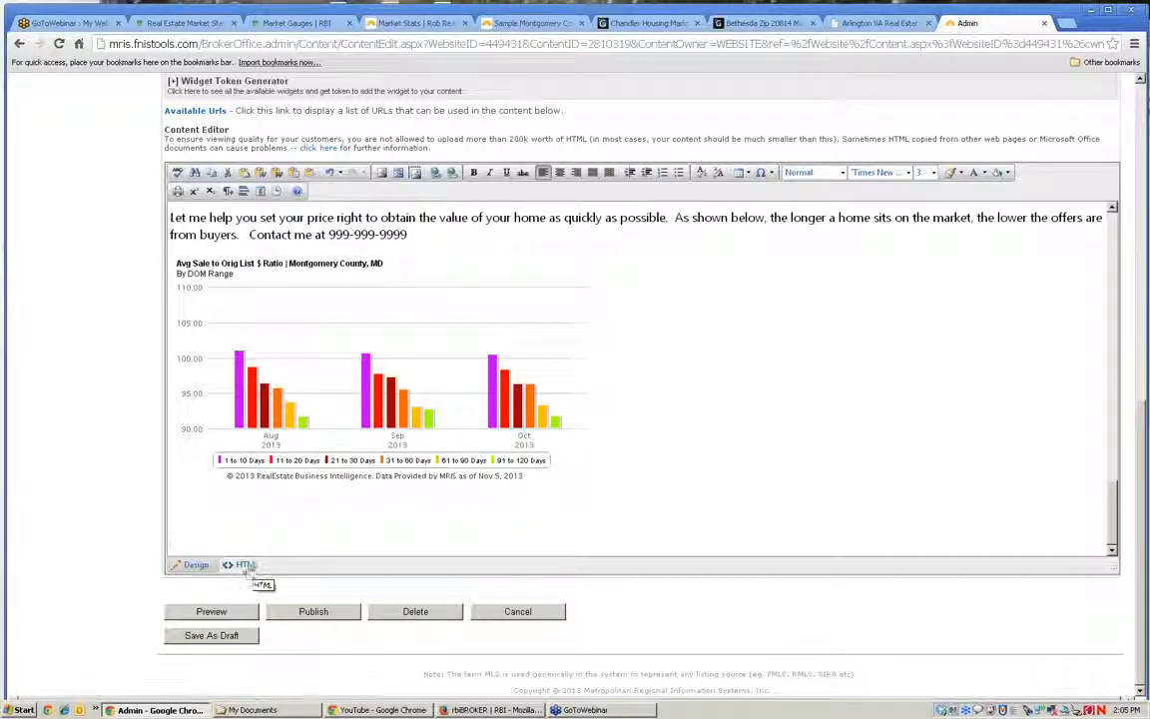
right_click(184, 544)
click(213, 432)
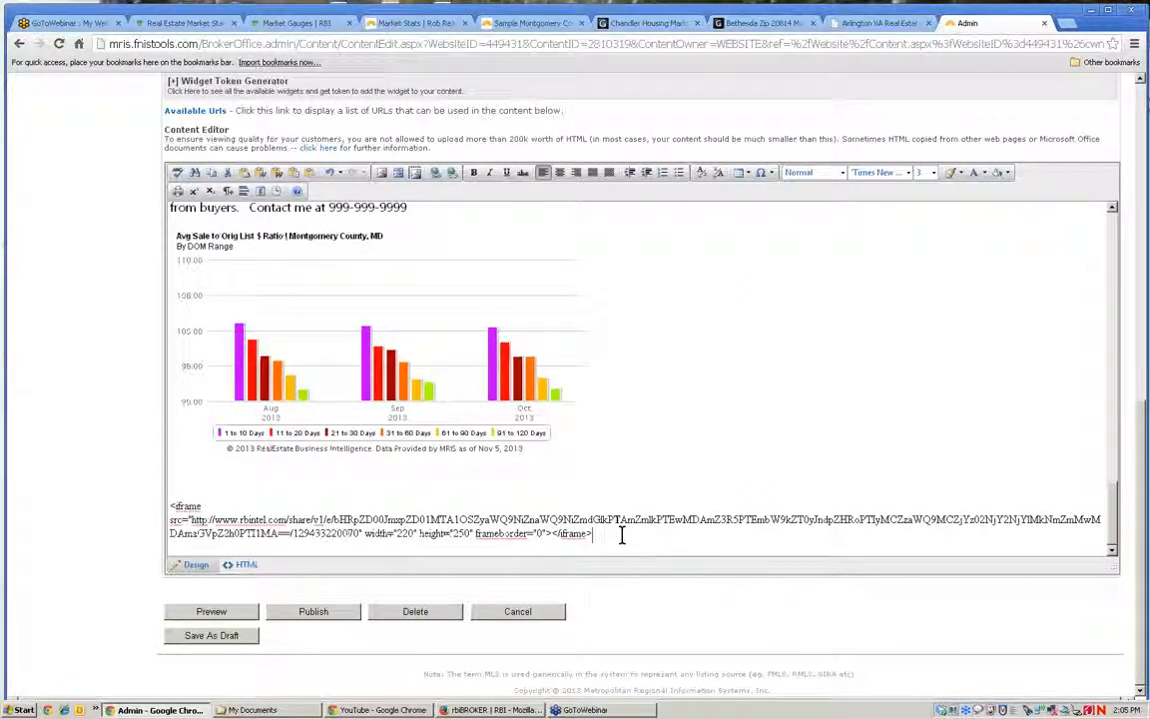
drag(593, 534, 147, 513)
key(Delete)
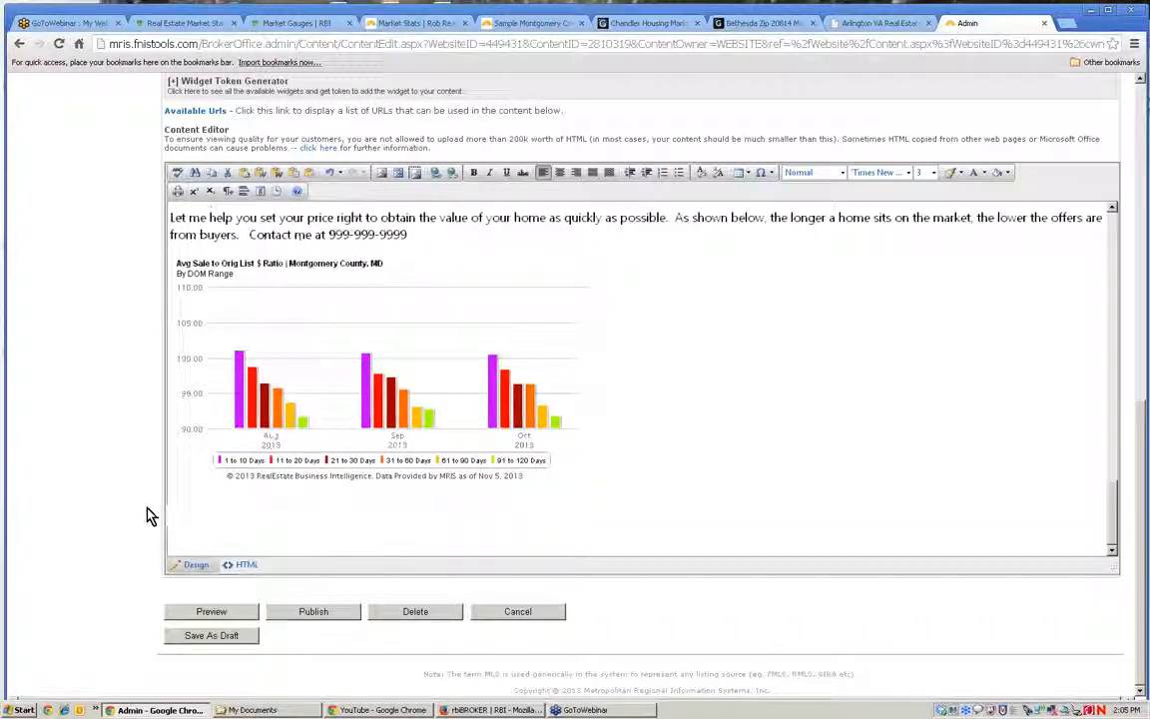
- Paste the copied gauge embed code at the end of the page's HTML source and check the gauge in Design view
click(246, 565)
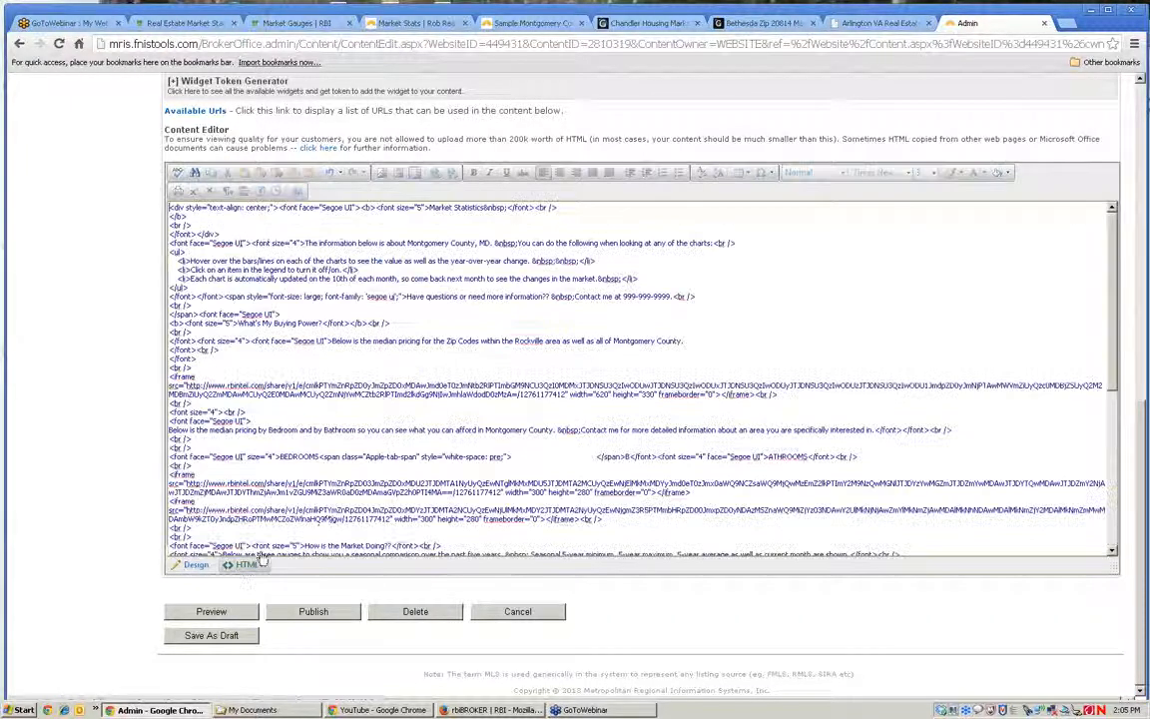
scroll(262, 444, down, 6)
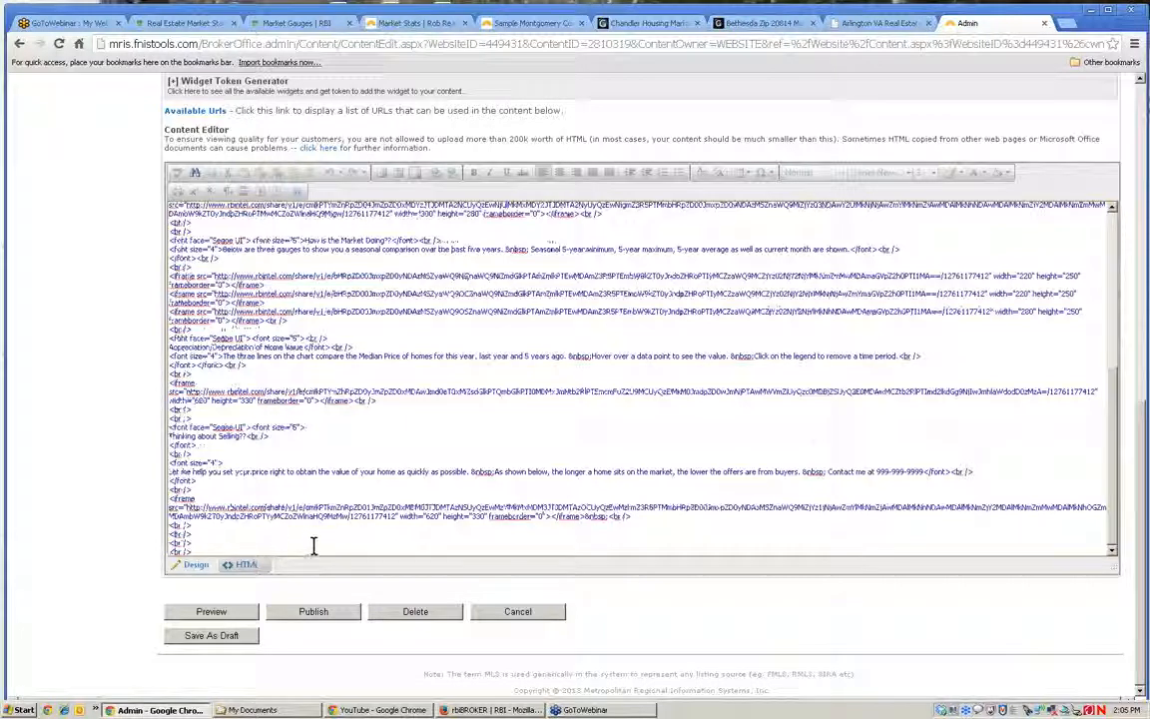
scroll(313, 545, down, 2)
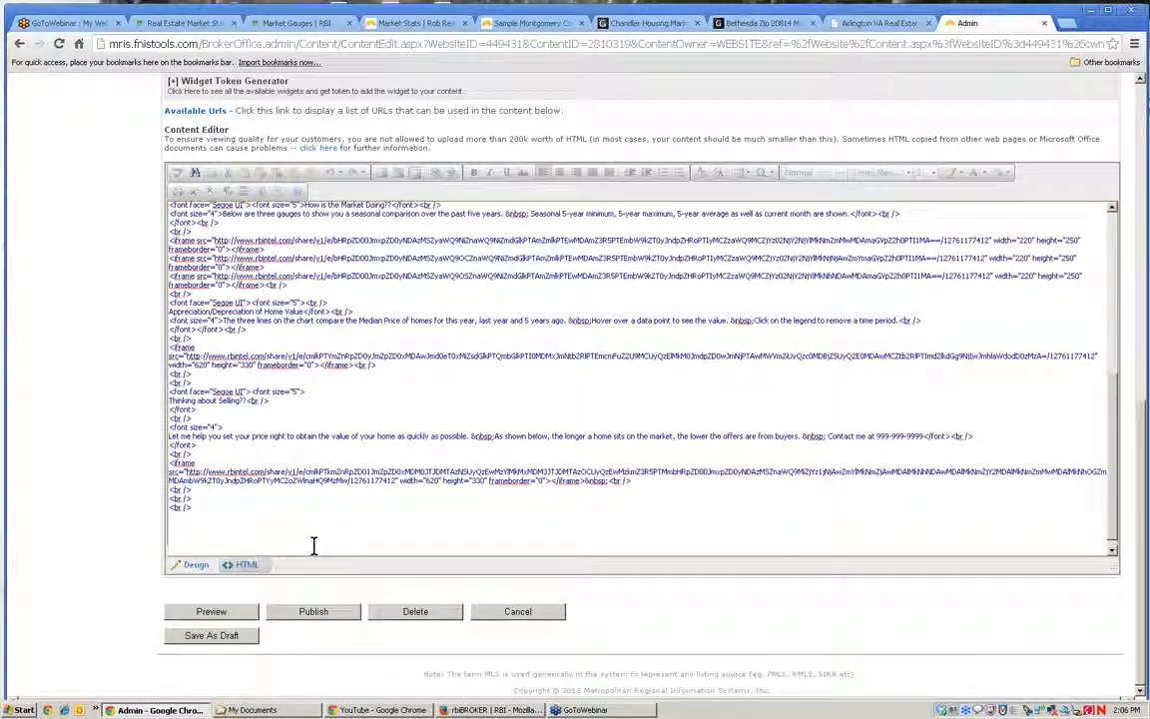
right_click(188, 542)
click(234, 444)
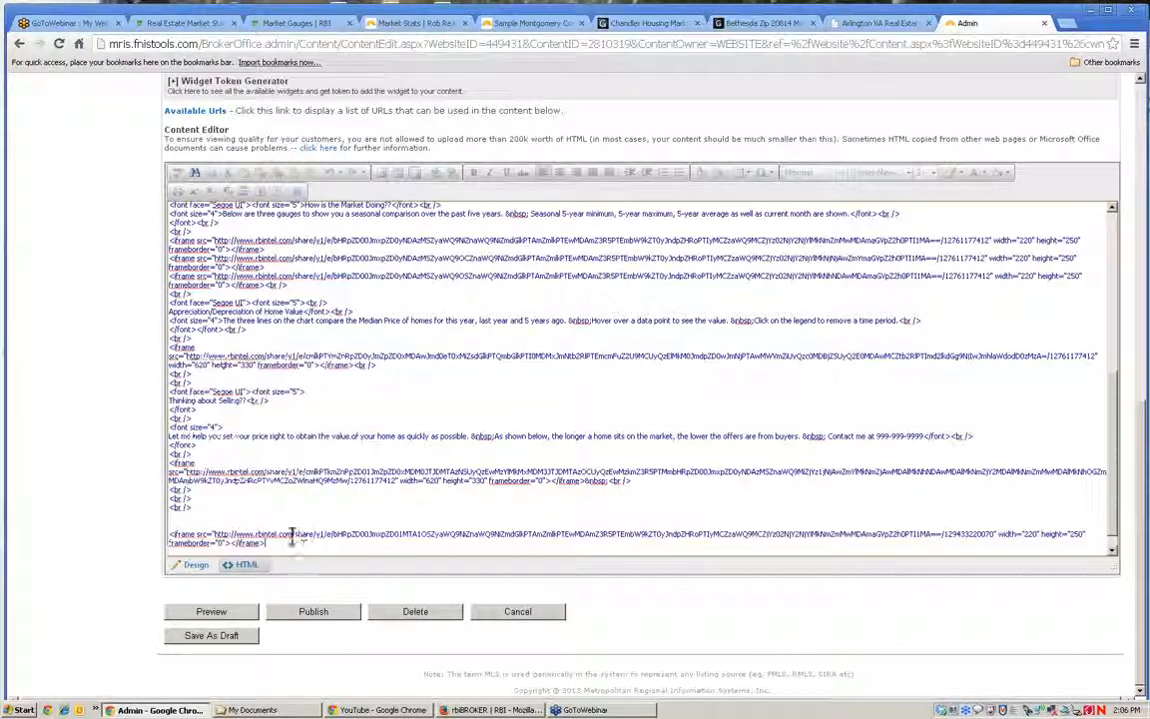
scroll(341, 503, down, 1)
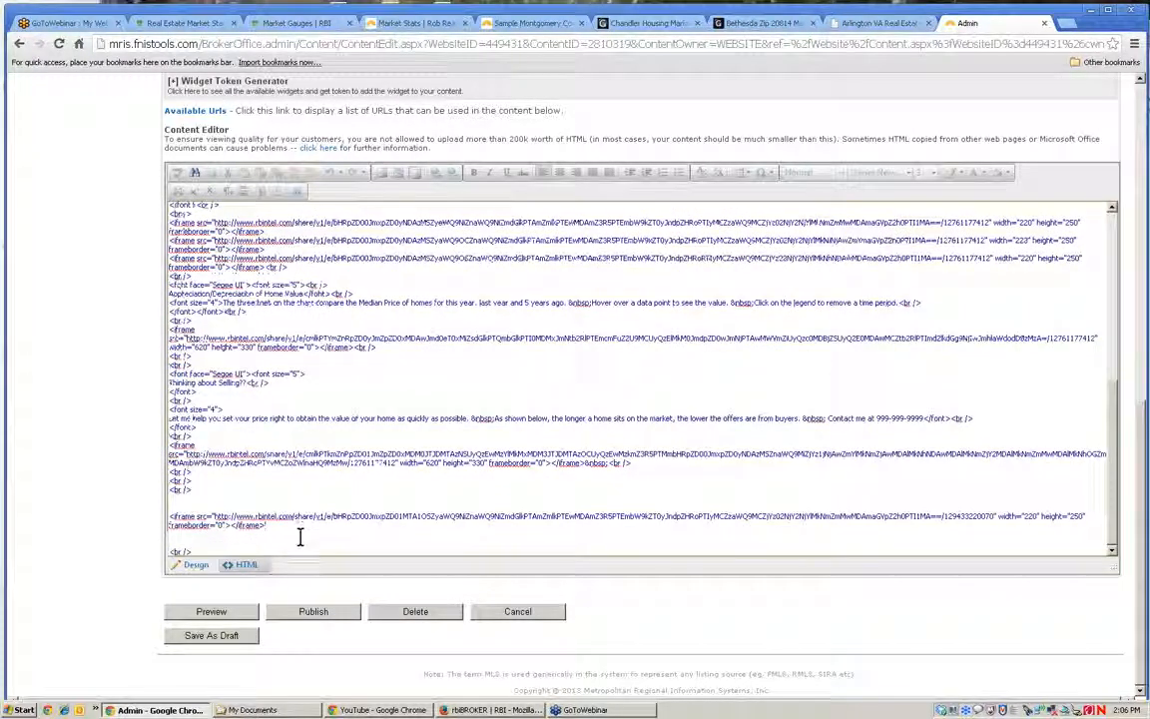
click(196, 566)
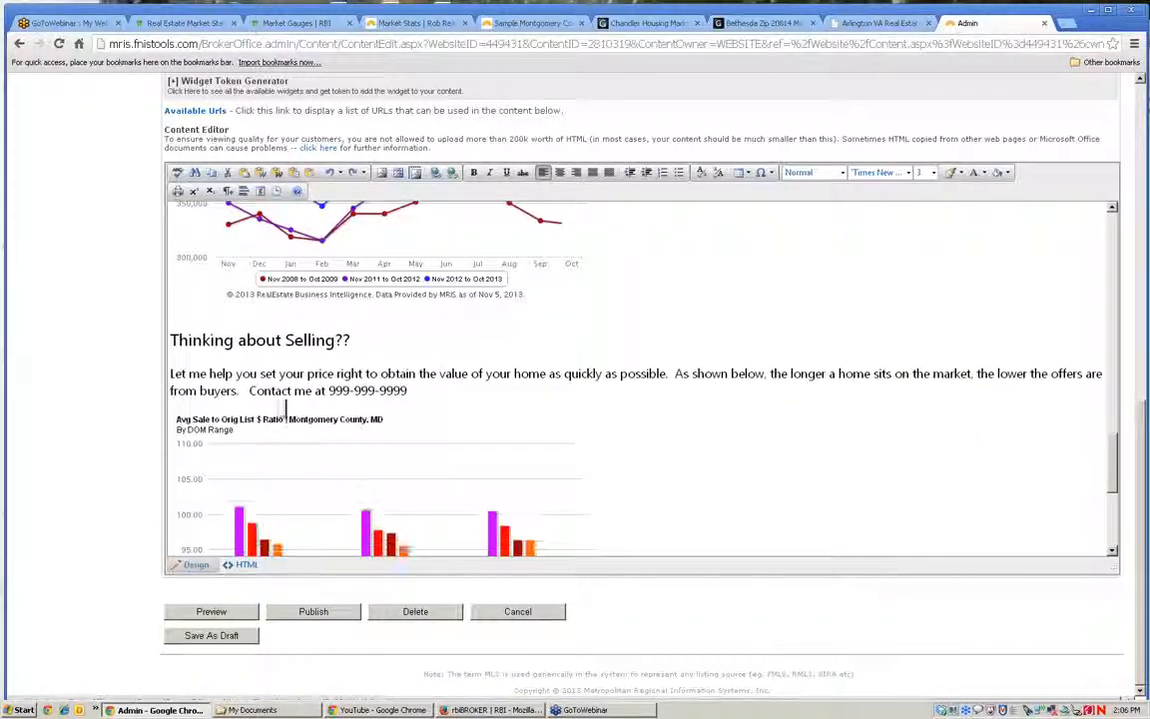
scroll(442, 387, down, 2)
scroll(464, 396, down, 1)
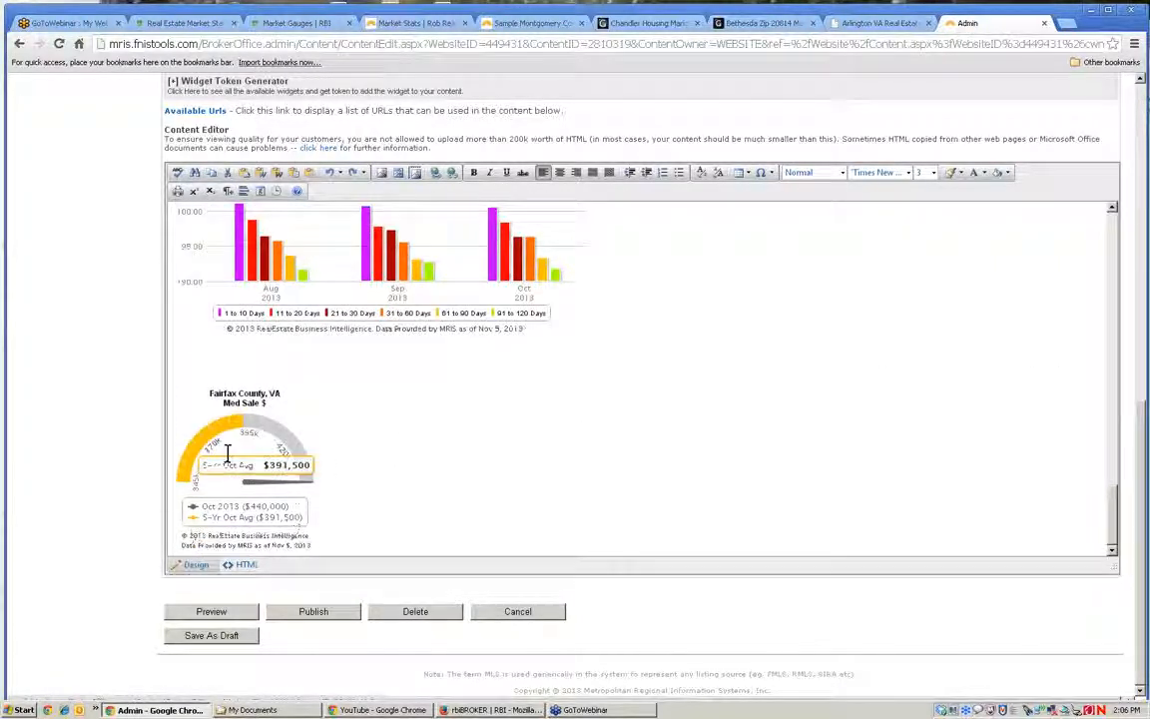
- Add a large bold heading reading "Title..." above the Fairfax County gauge
key(Return)
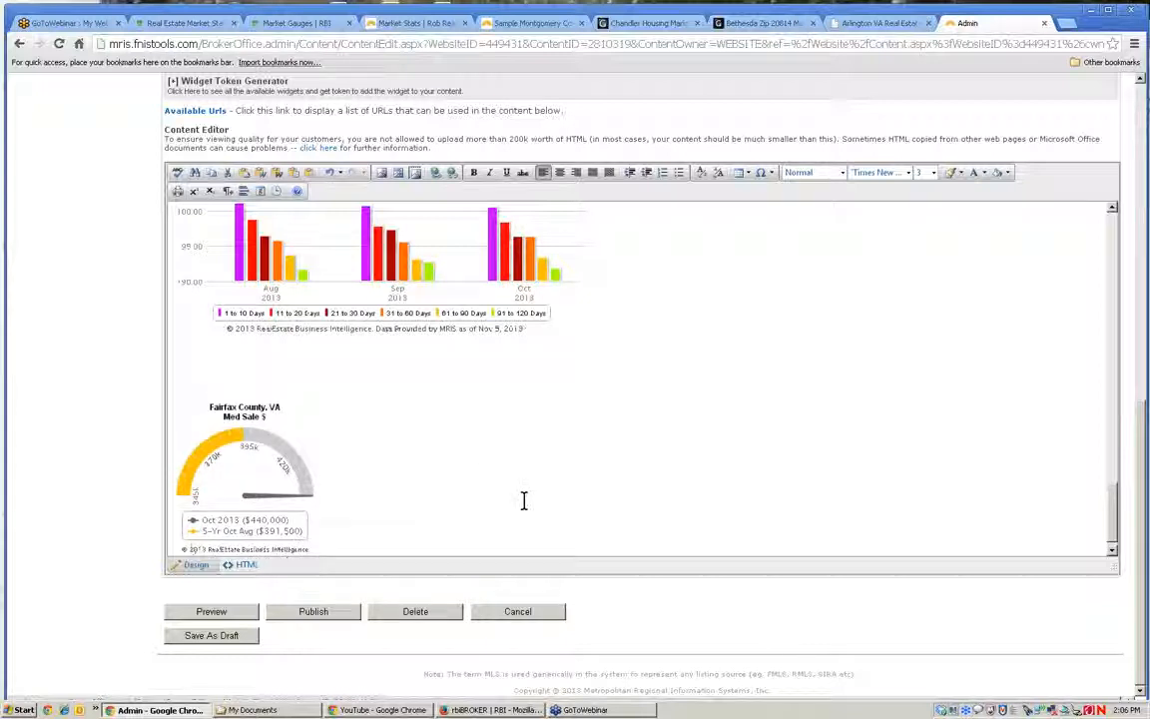
key(Return)
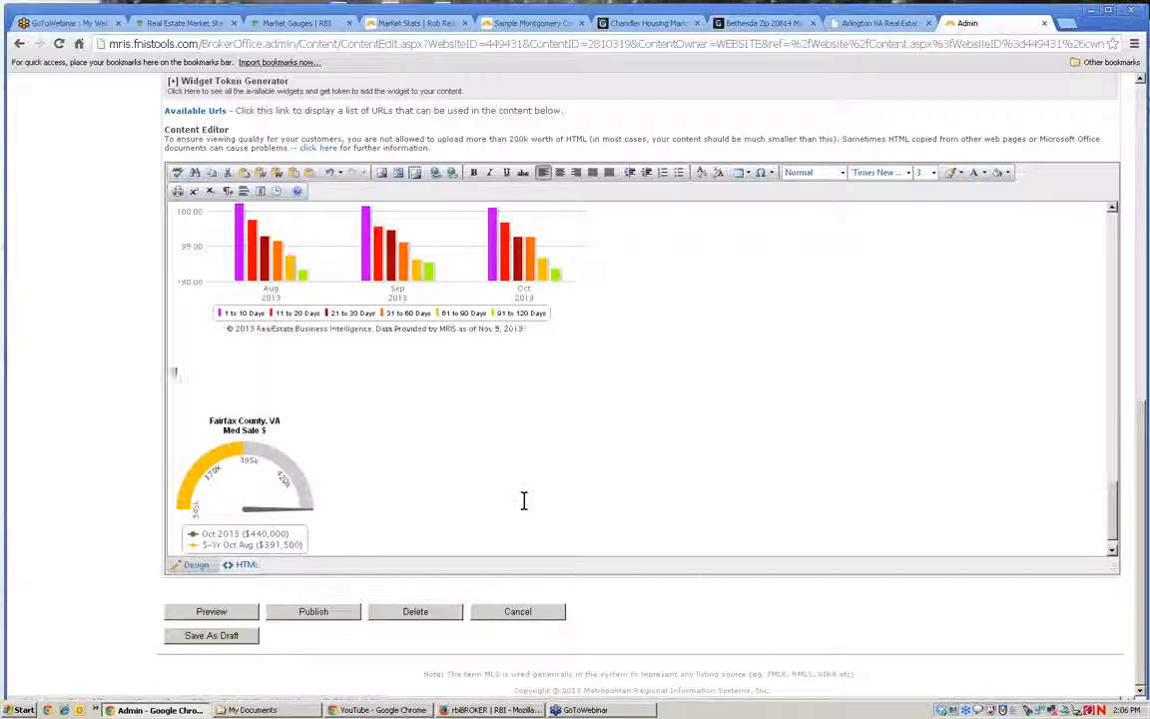
text(The)
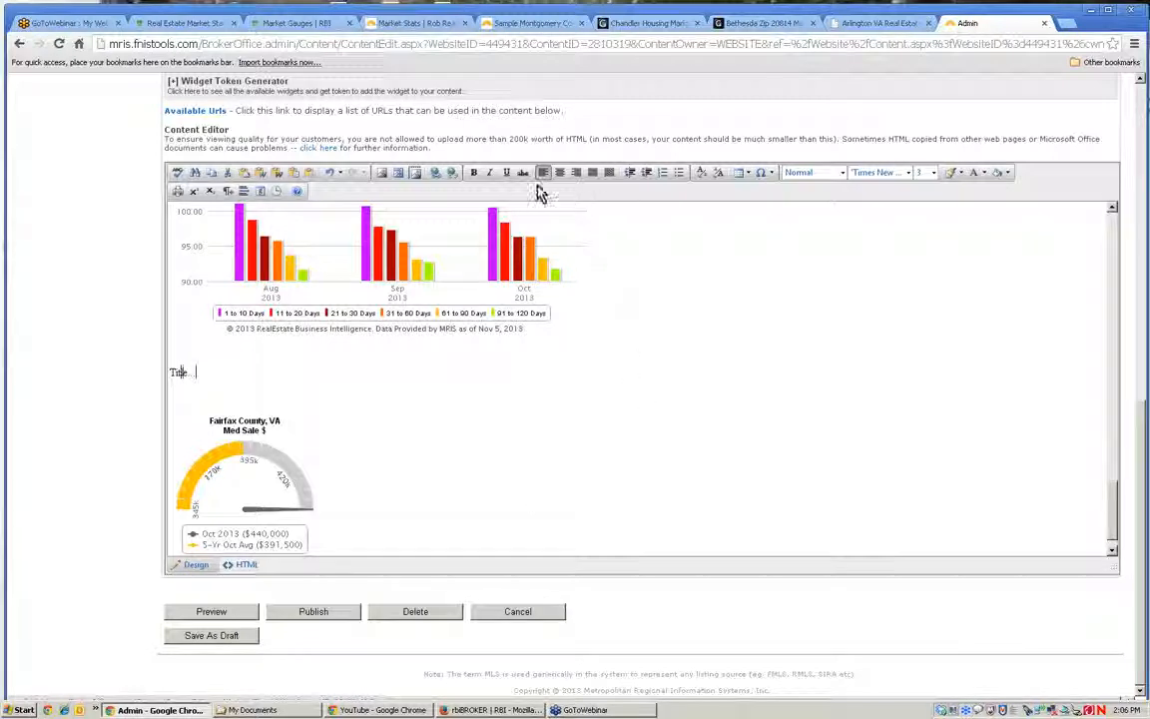
drag(195, 368, 166, 362)
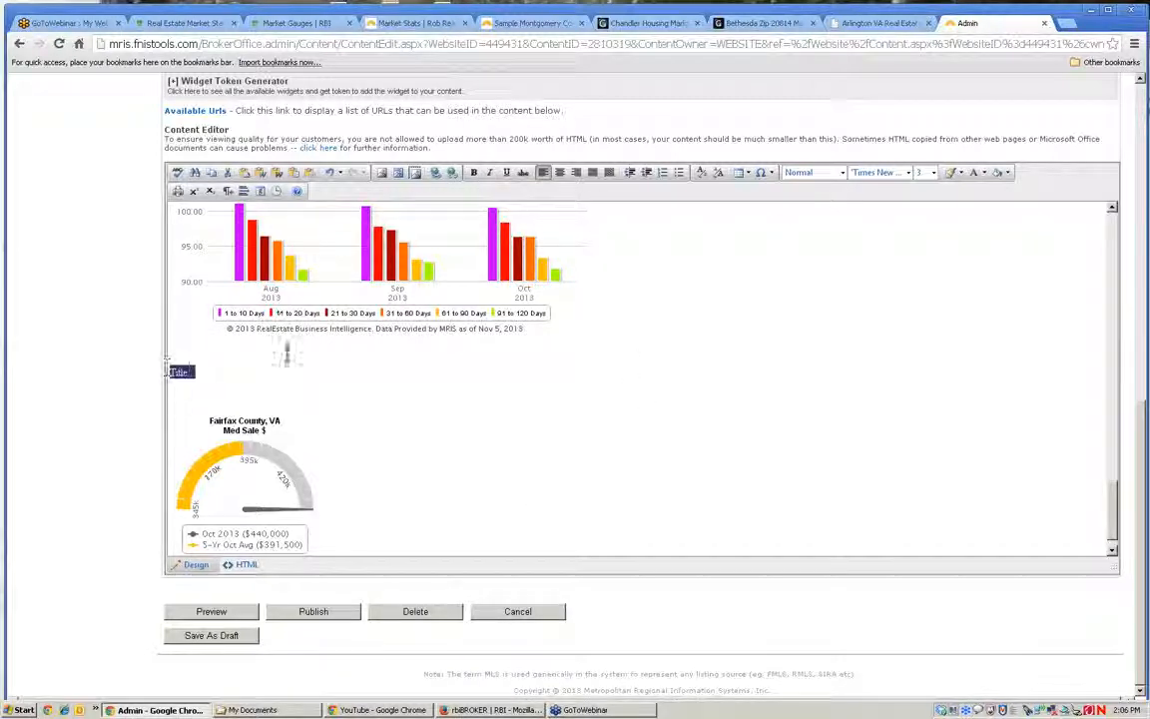
click(933, 173)
click(925, 281)
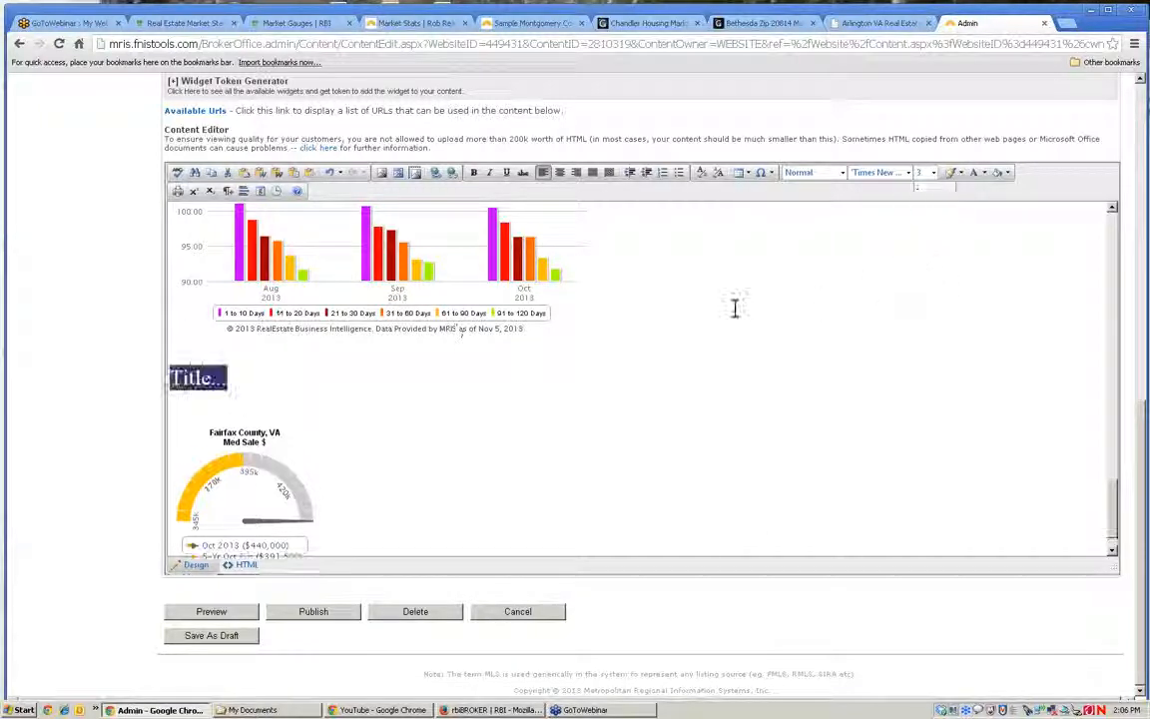
click(331, 387)
scroll(349, 463, down, 1)
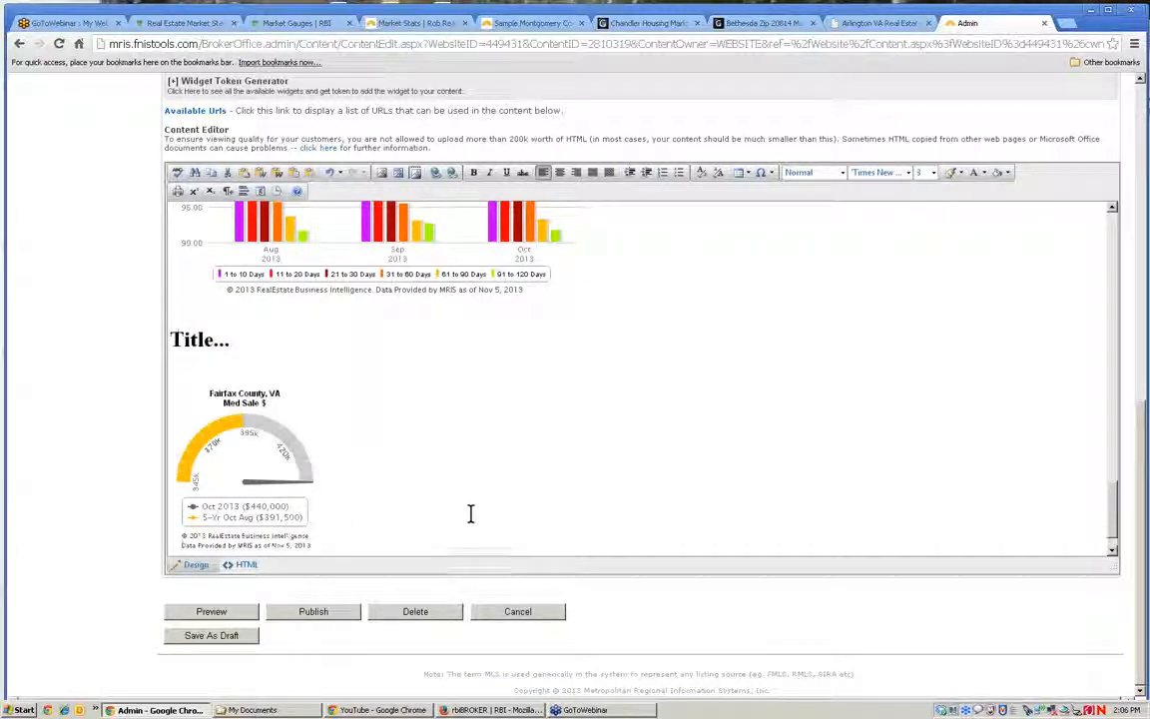
scroll(439, 471, down, 1)
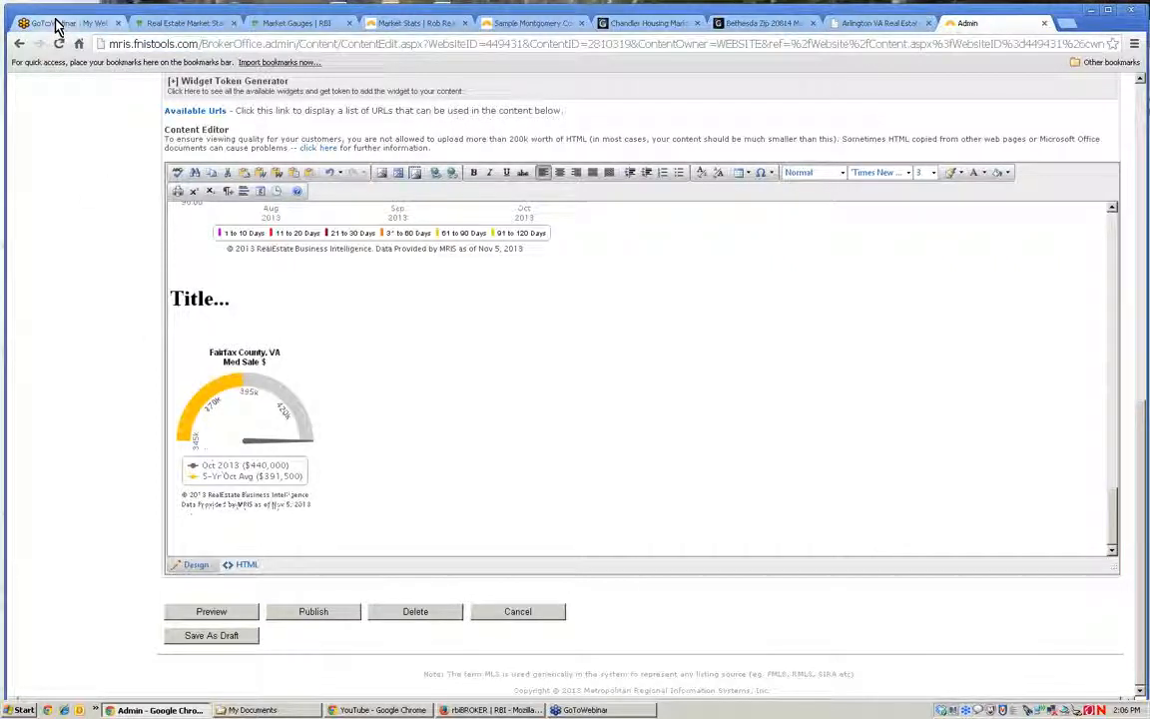
- Return to the RBI Fairfax County statistics page, close the gauge settings and find the Median Sold Price chart
click(172, 28)
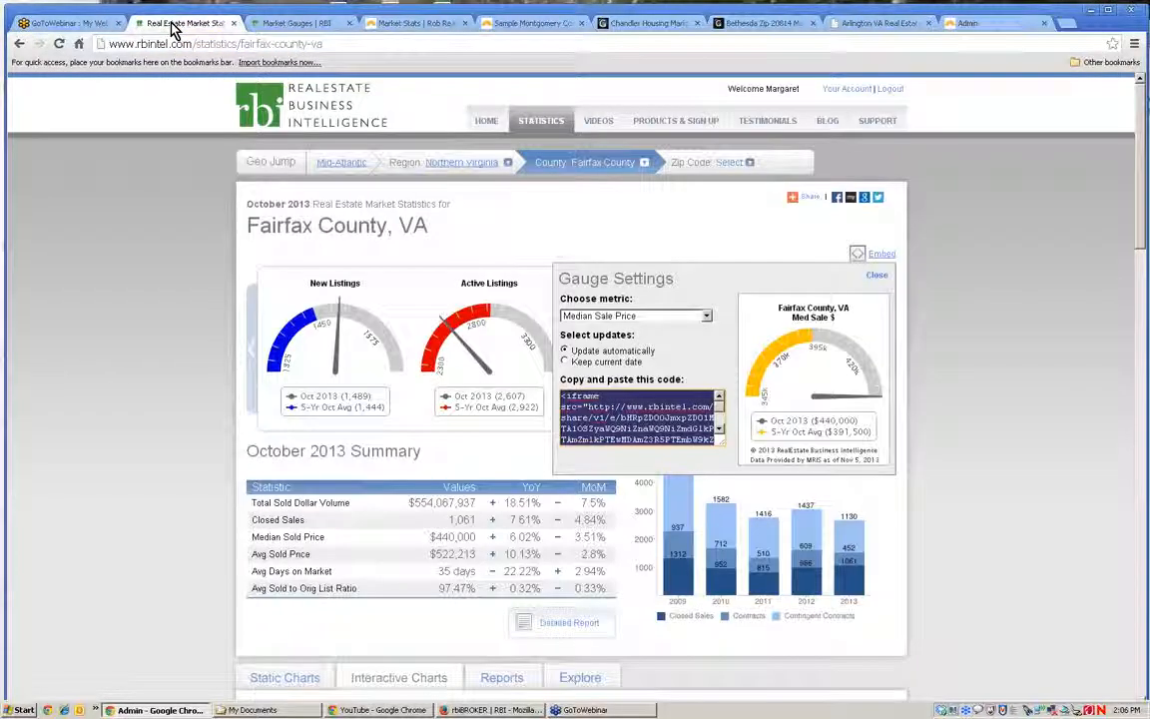
click(877, 275)
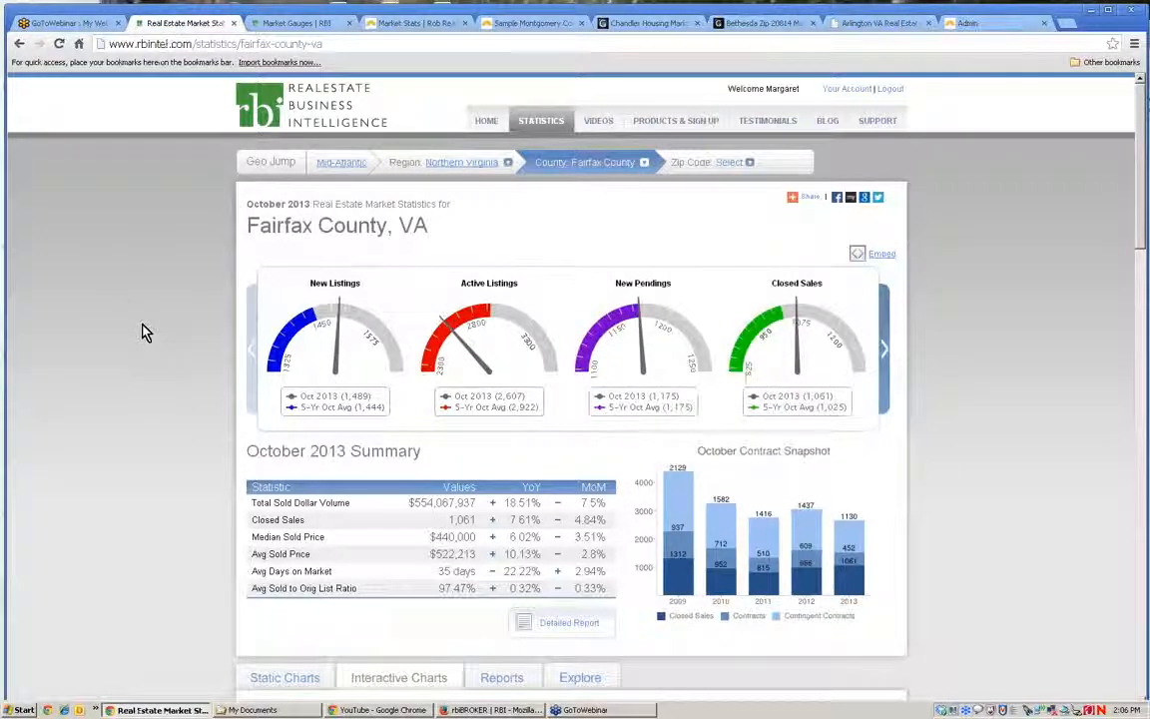
scroll(143, 333, down, 1)
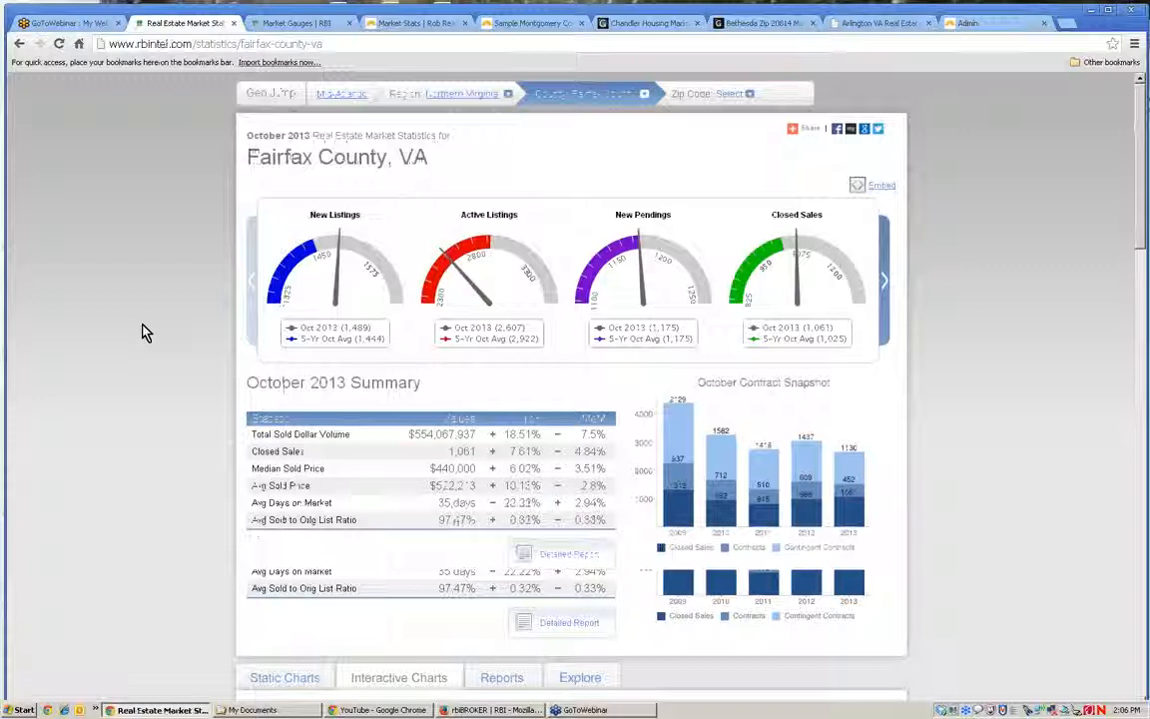
scroll(142, 333, down, 6)
scroll(142, 333, down, 4)
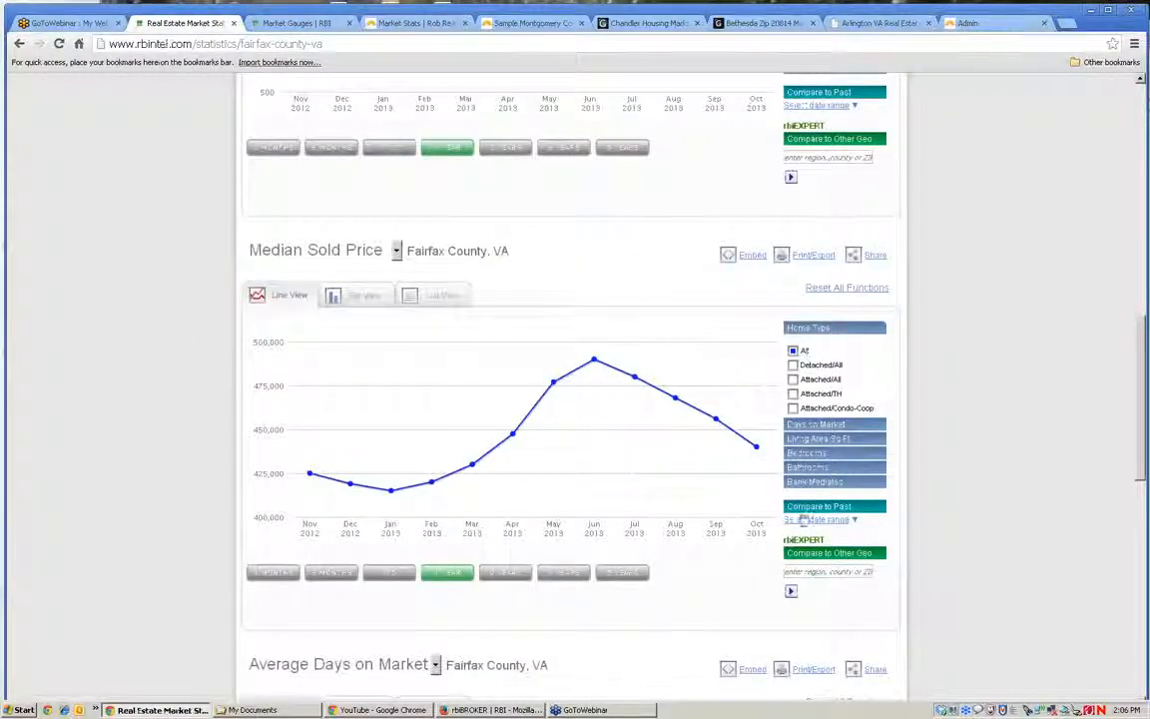
- Break the Median Sold Price chart down by bedrooms 0, 1, 2, 3, 4, 5 and 6+, and switch it to Bar View
click(811, 452)
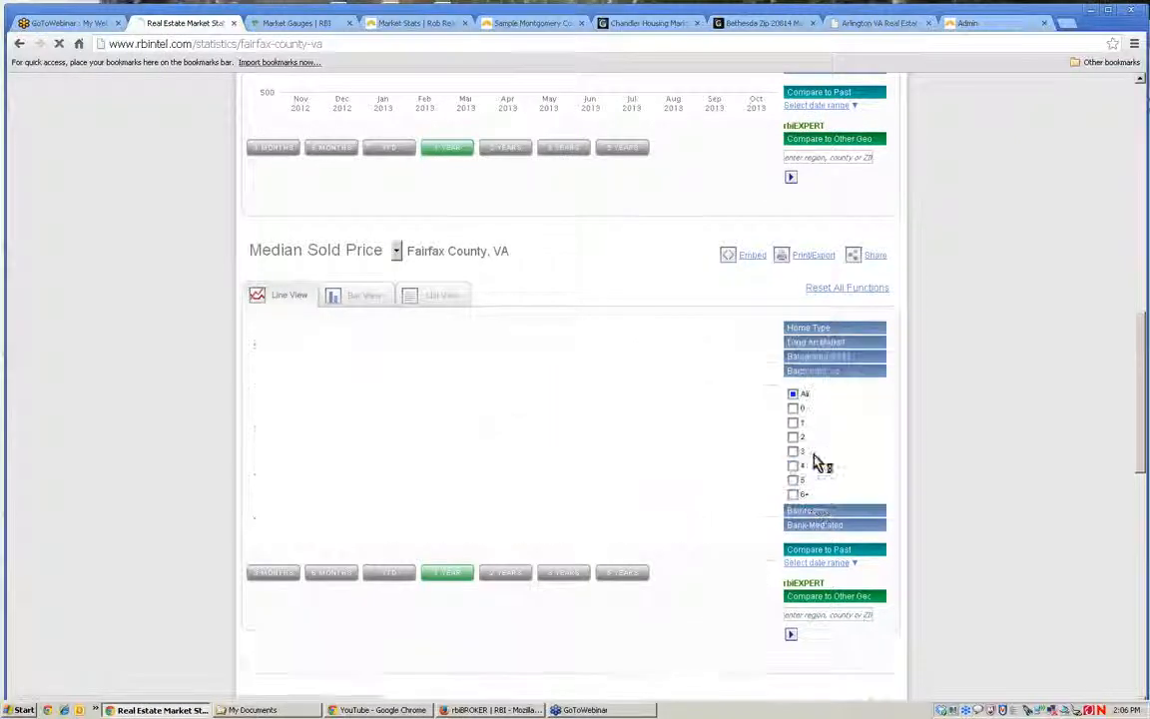
click(794, 423)
click(794, 437)
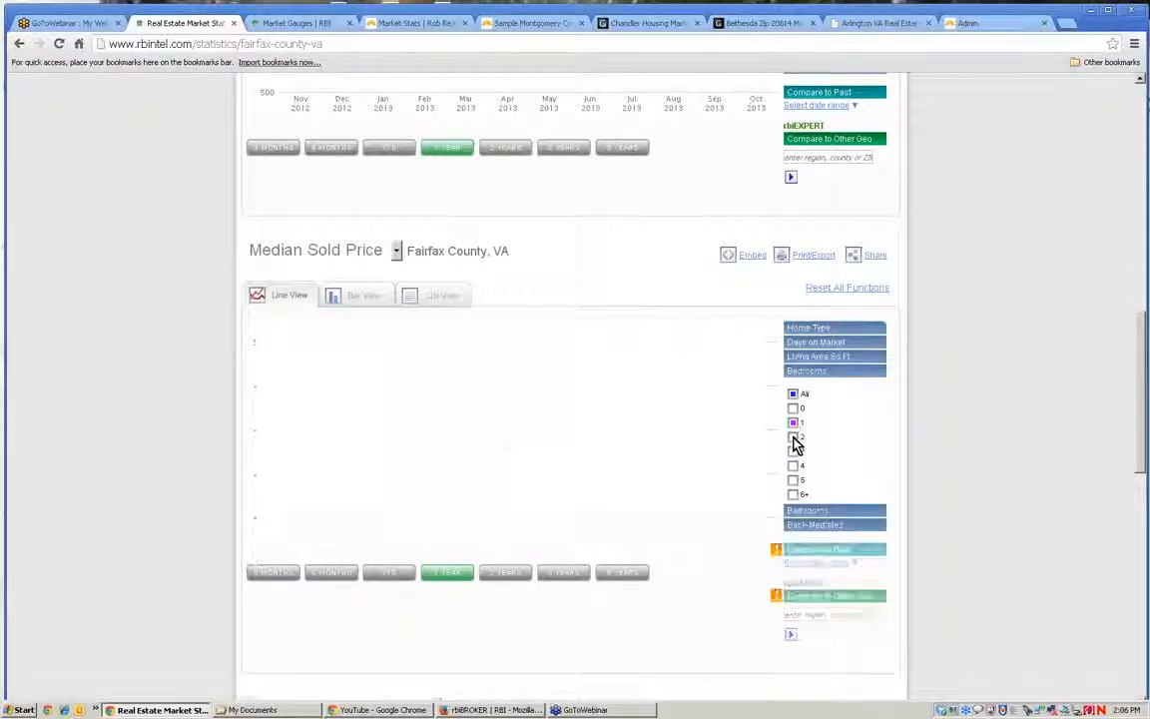
click(794, 451)
click(794, 466)
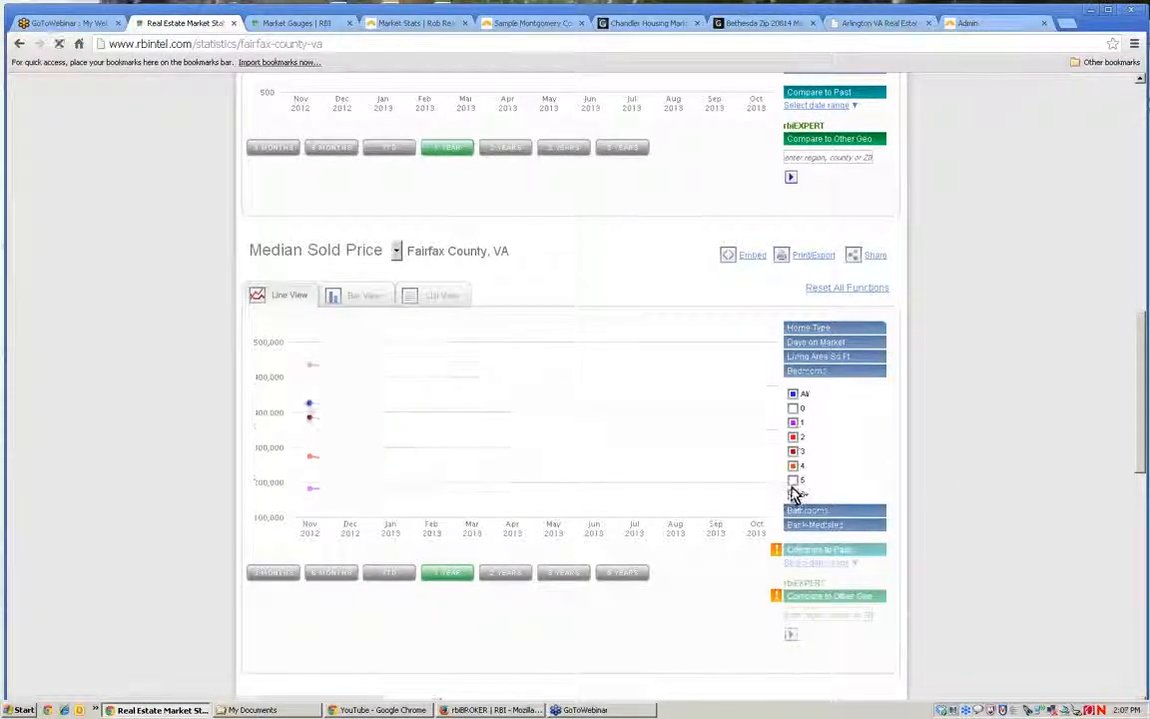
click(794, 480)
click(794, 495)
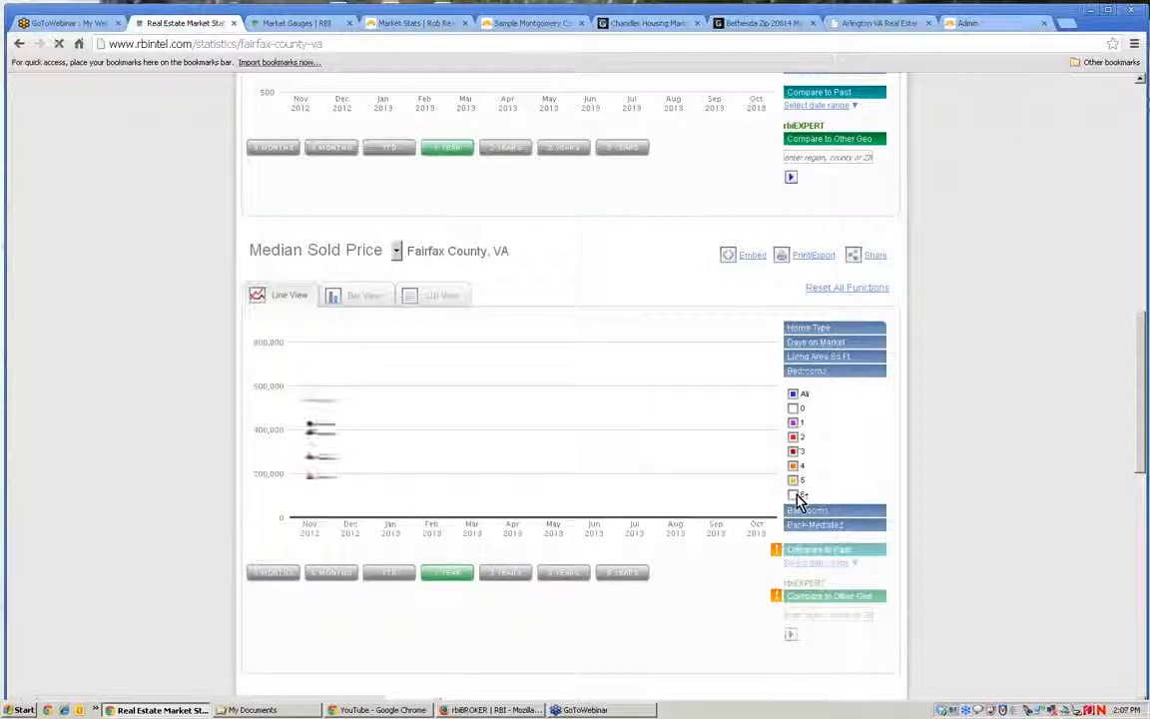
click(794, 409)
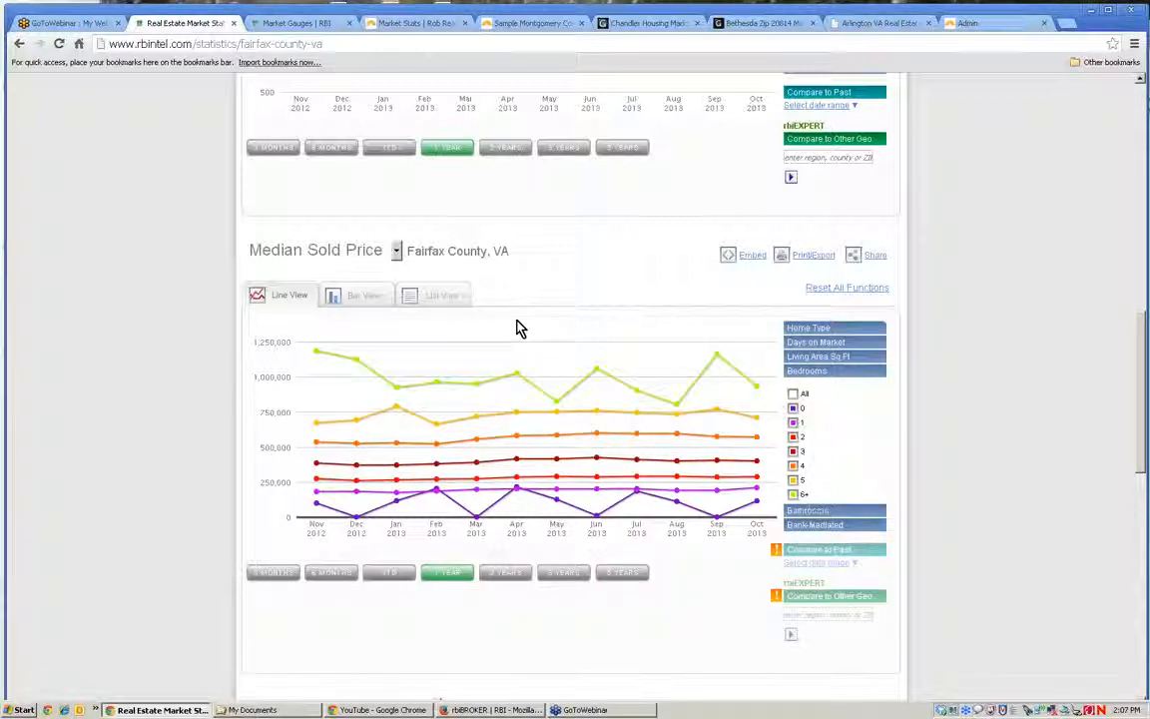
click(357, 296)
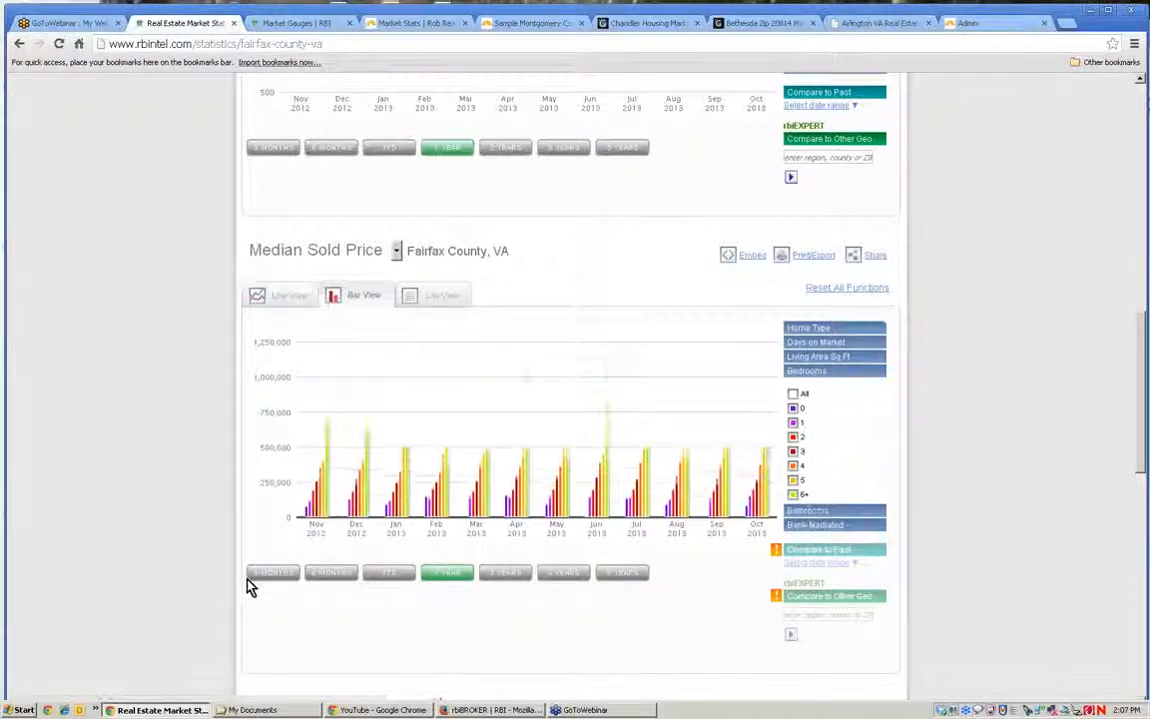
- Limit the Median Sold Price chart to 3 months and copy its auto-update embed code in size L (620 x 330)
click(267, 577)
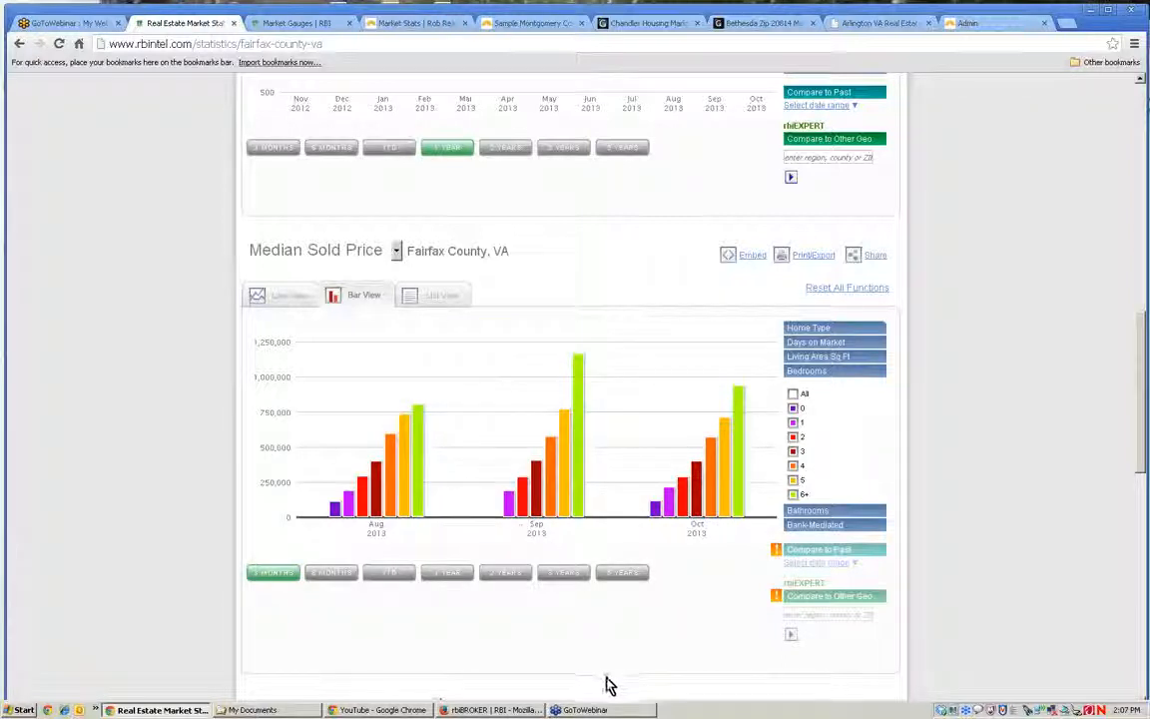
click(759, 264)
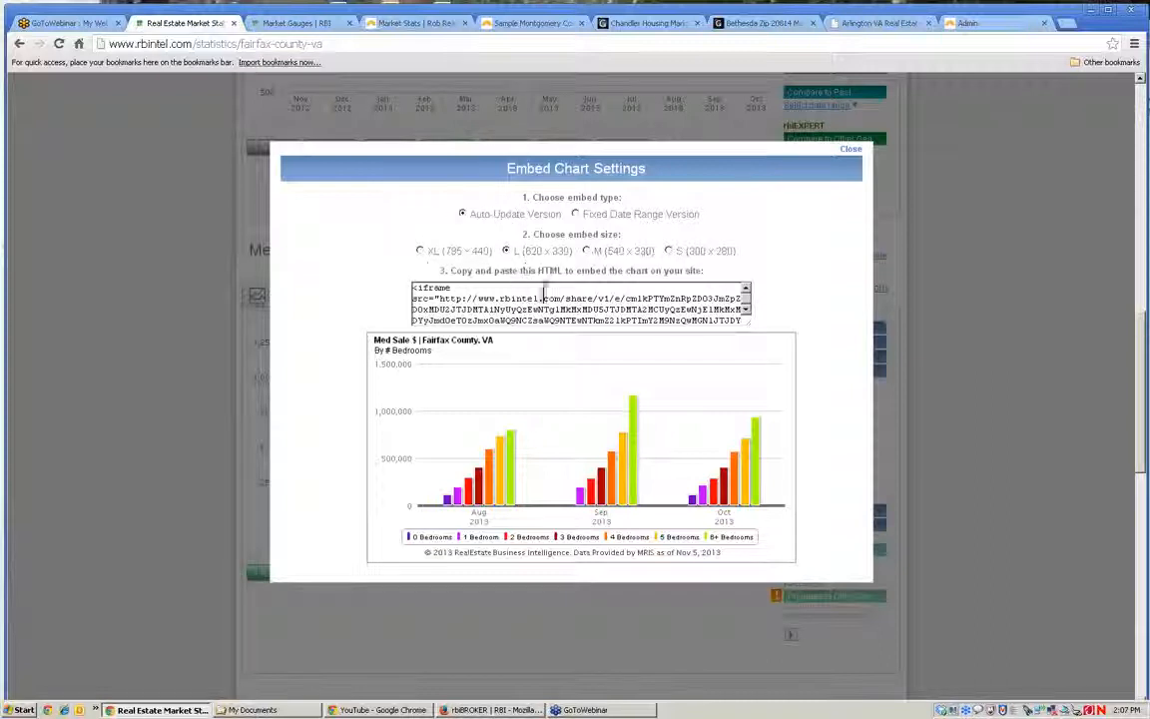
click(497, 298)
right_click(500, 307)
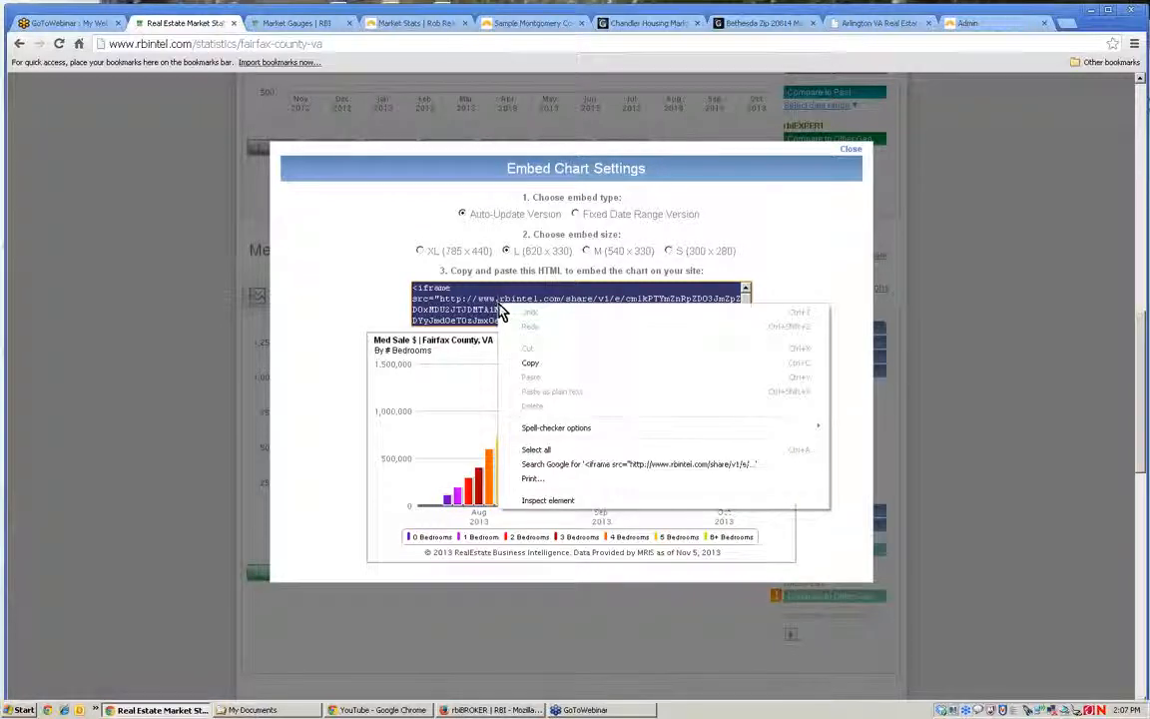
click(558, 365)
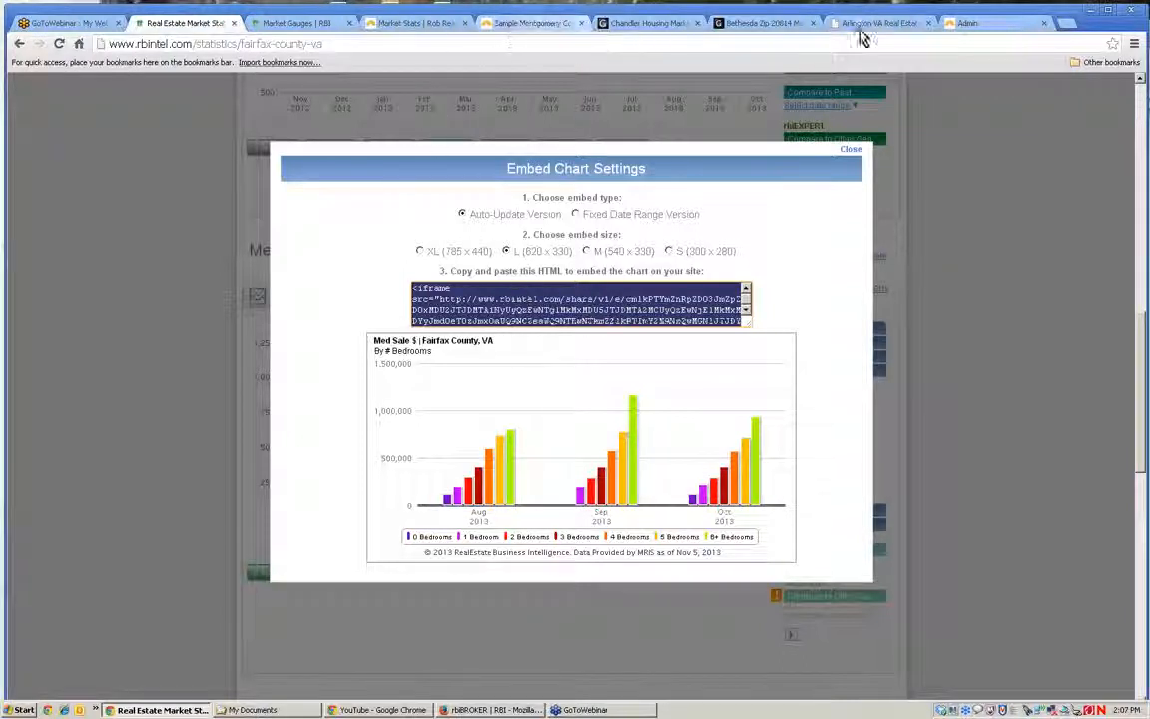
- Paste the copied chart code at the end of the HTML source in the Admin content editor and check the chart in Design view
click(979, 27)
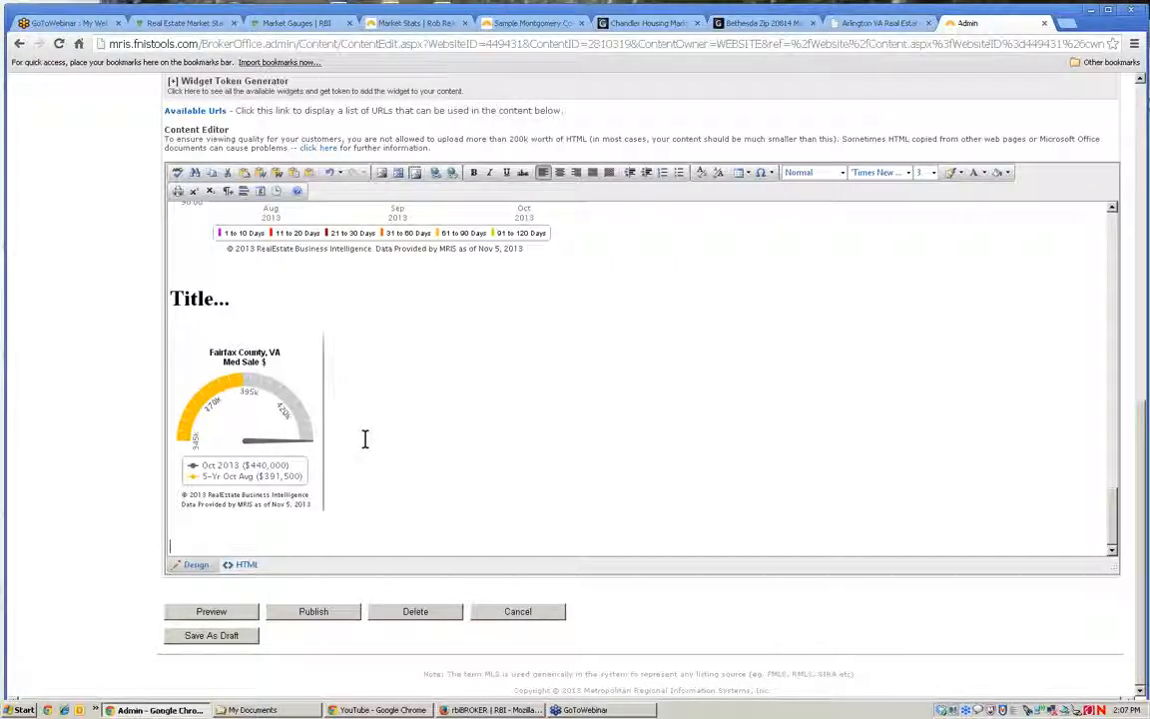
click(245, 566)
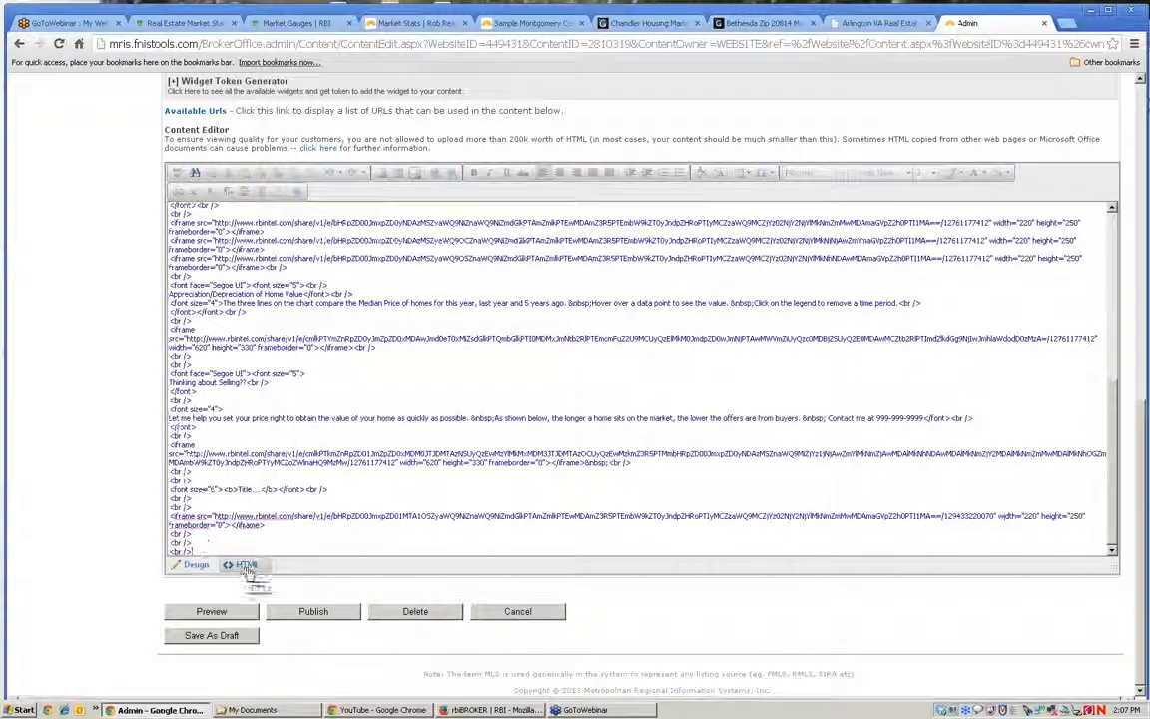
key(Return)
key(Return)
key(Return)
key(Return)
key(Return)
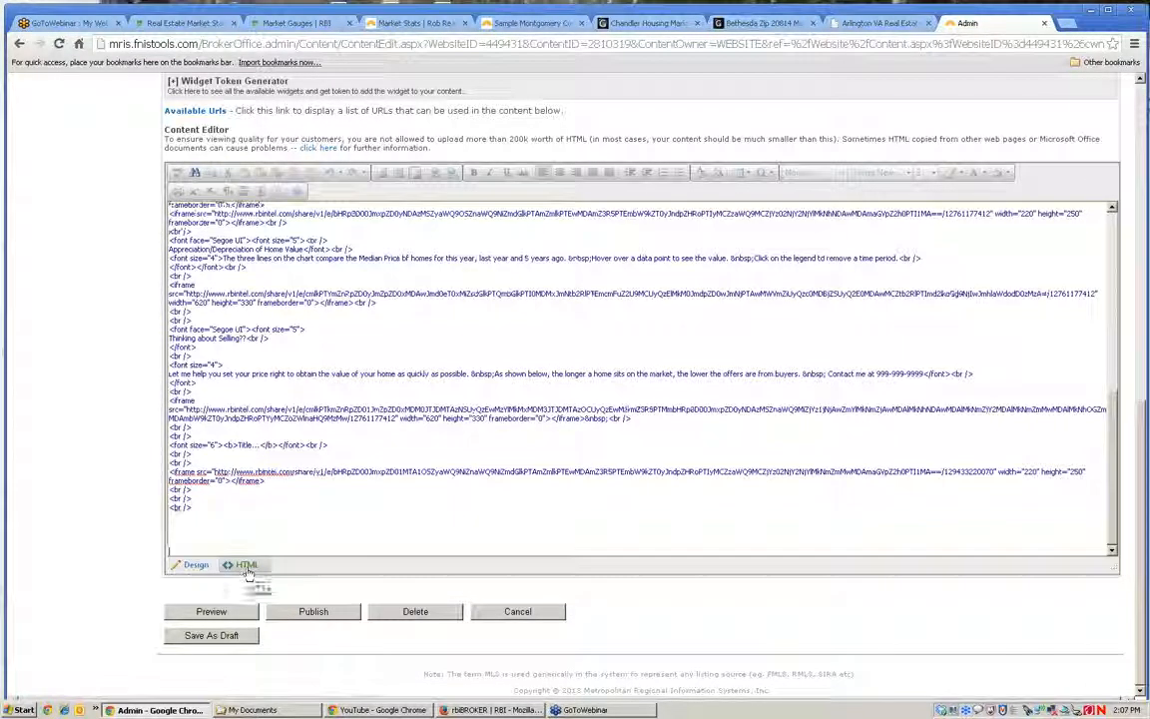
right_click(177, 539)
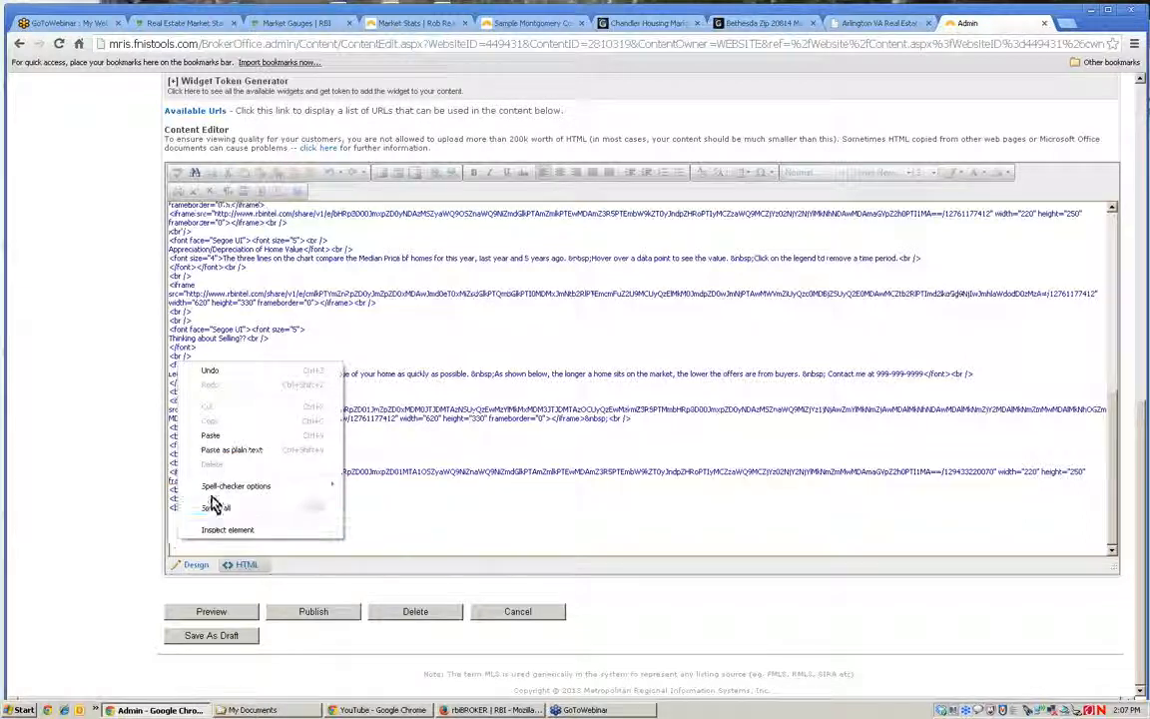
click(211, 435)
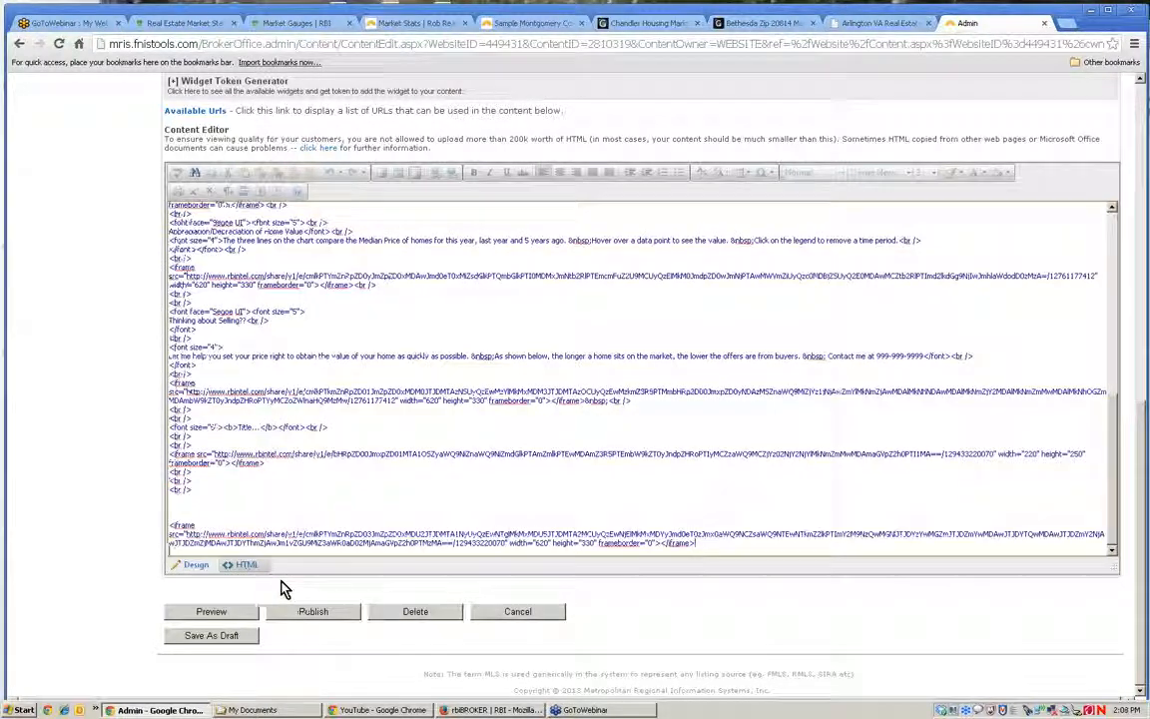
click(192, 565)
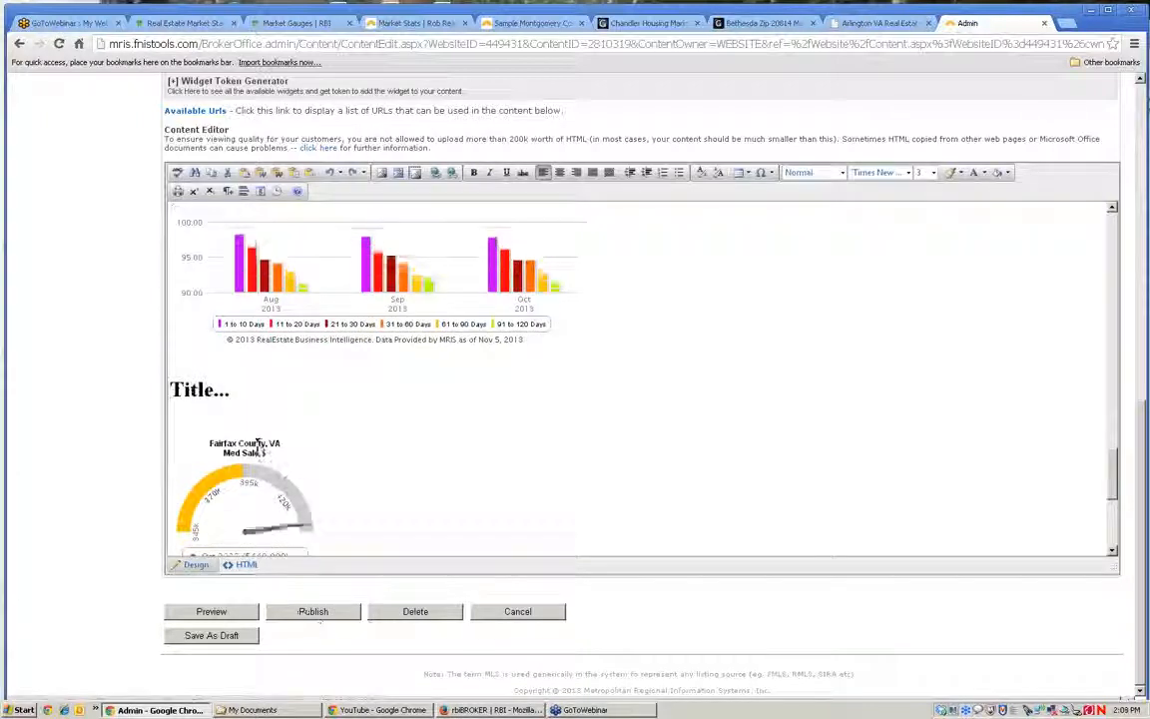
scroll(299, 457, down, 2)
scroll(299, 457, down, 3)
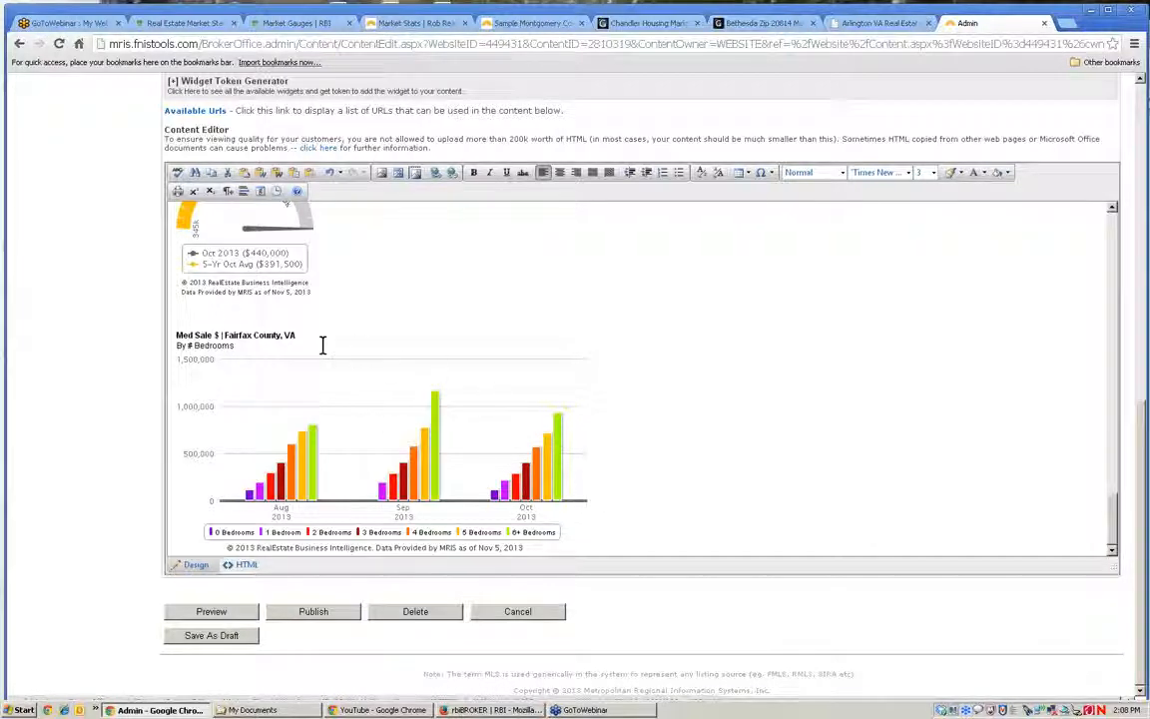
- Add the heading "Add in a title ...." above the Fairfax County bedroom chart, in bold at font size 6
key(Return)
key(Return)
key(Return)
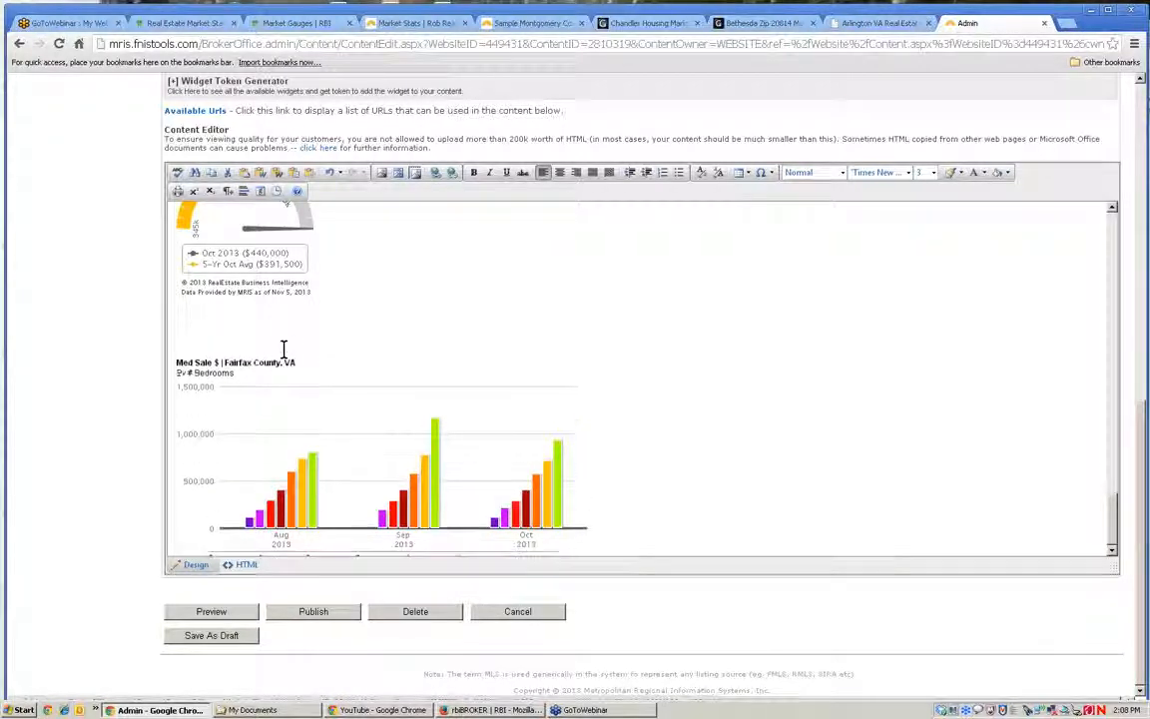
text(Add in a )
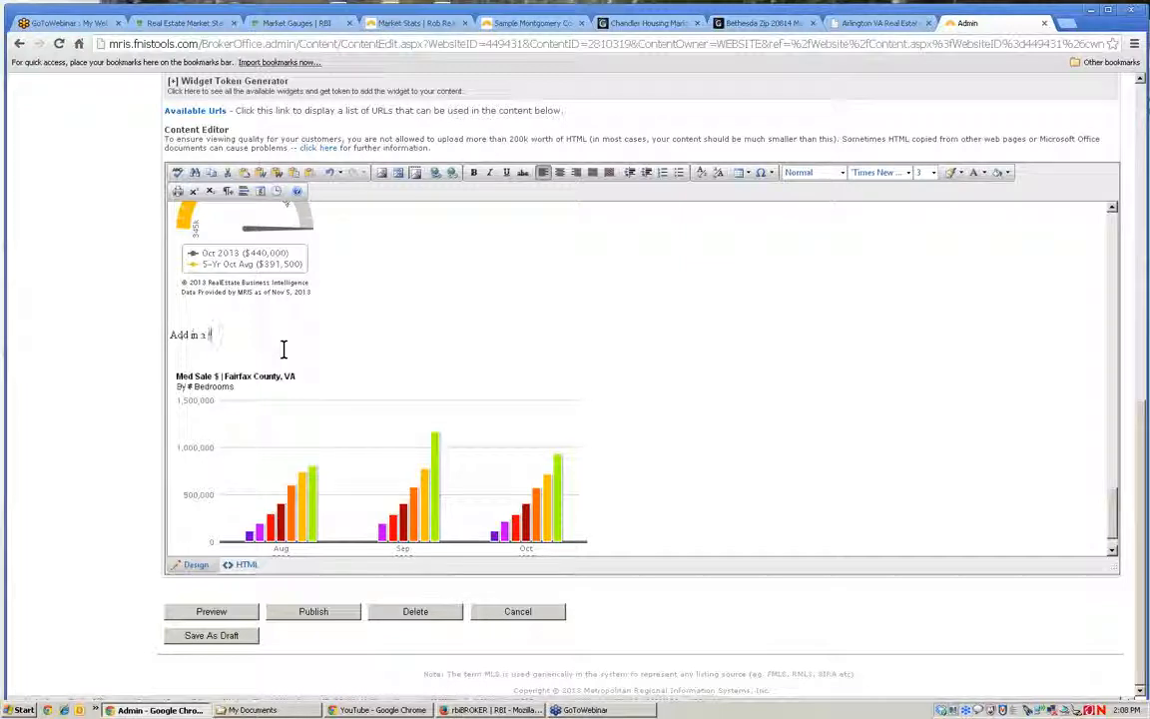
text(title ...)
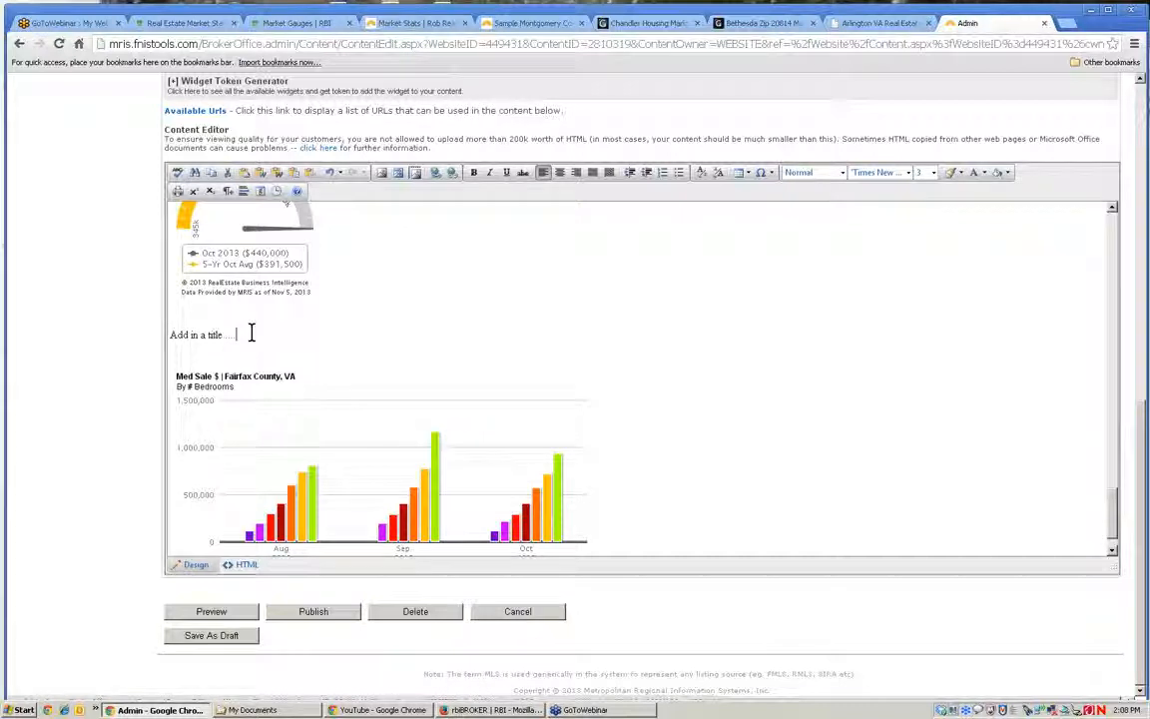
drag(252, 333, 166, 334)
click(473, 173)
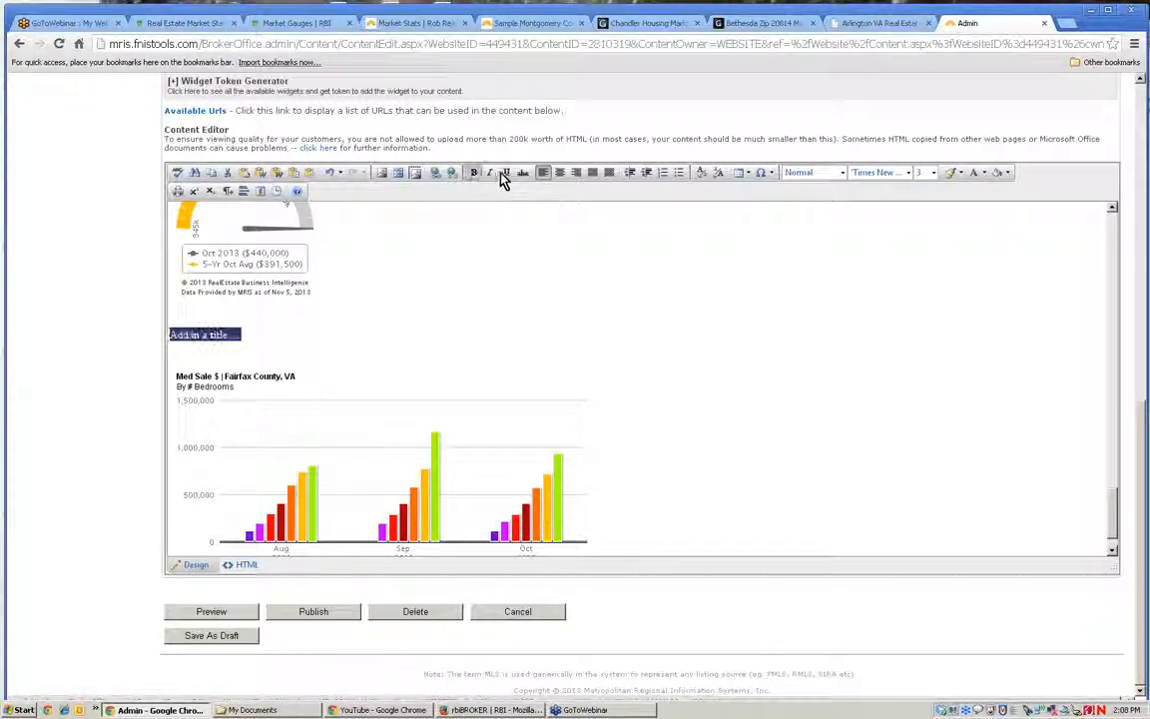
click(930, 176)
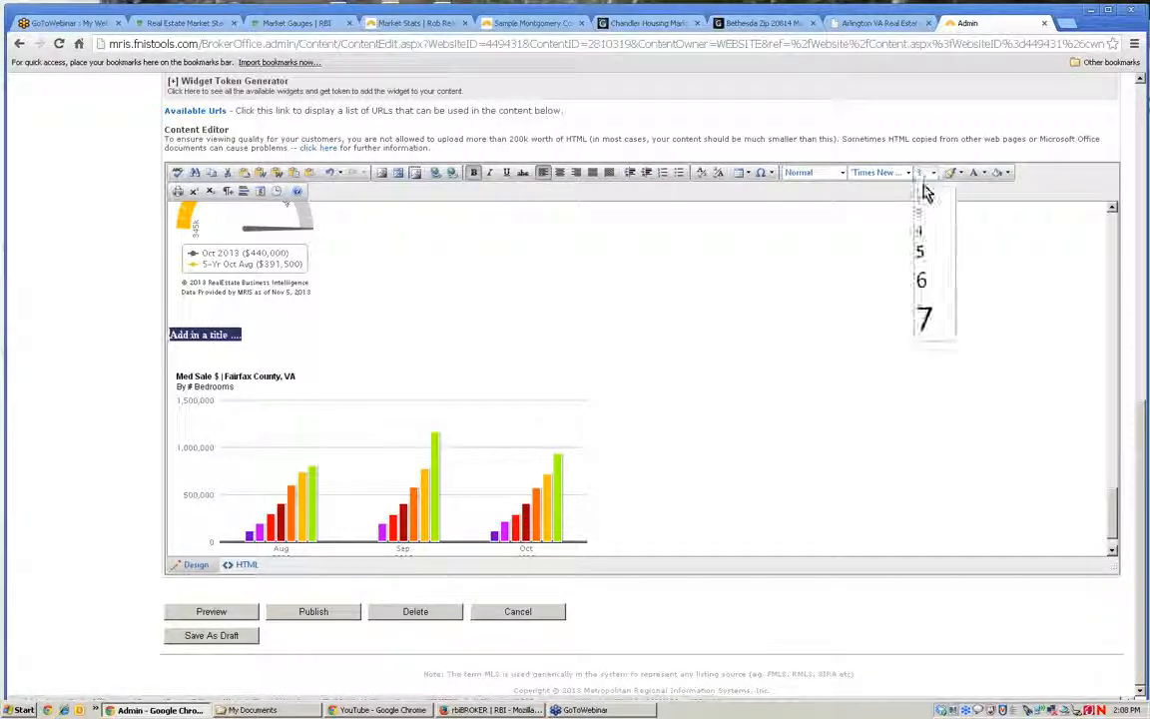
click(924, 278)
click(344, 346)
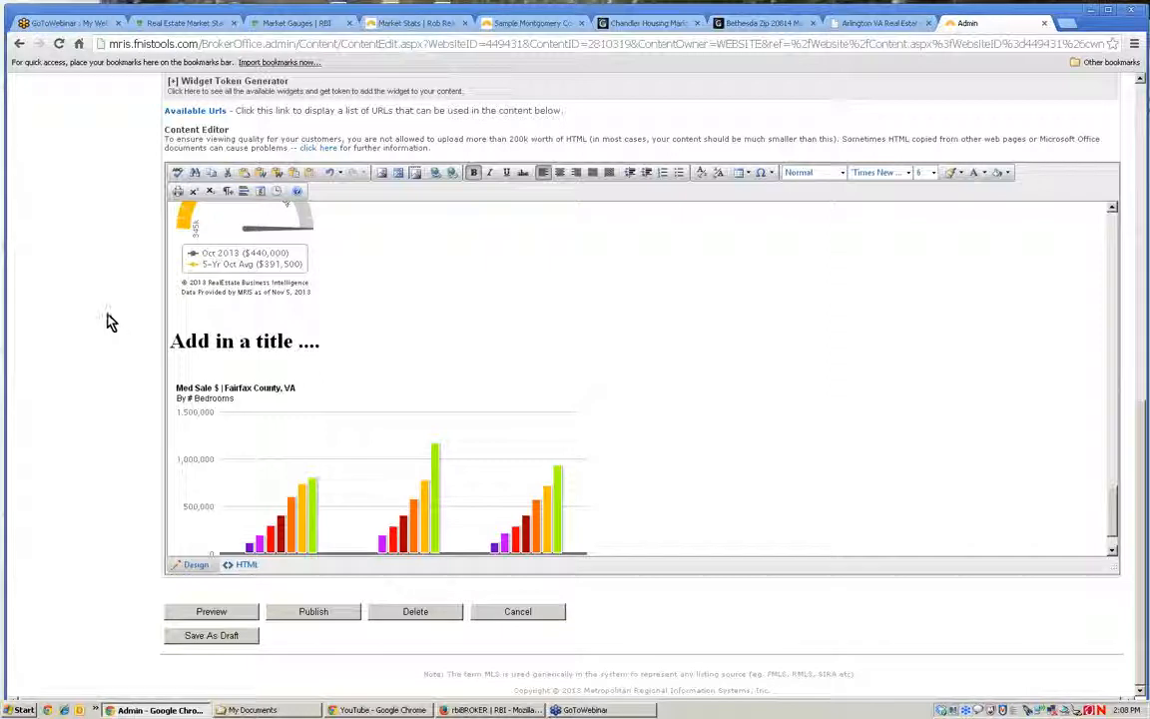
- Look over the Embed options of the charts on the RBI Fairfax County page and review the Median Sold Price chart's embed settings
click(150, 24)
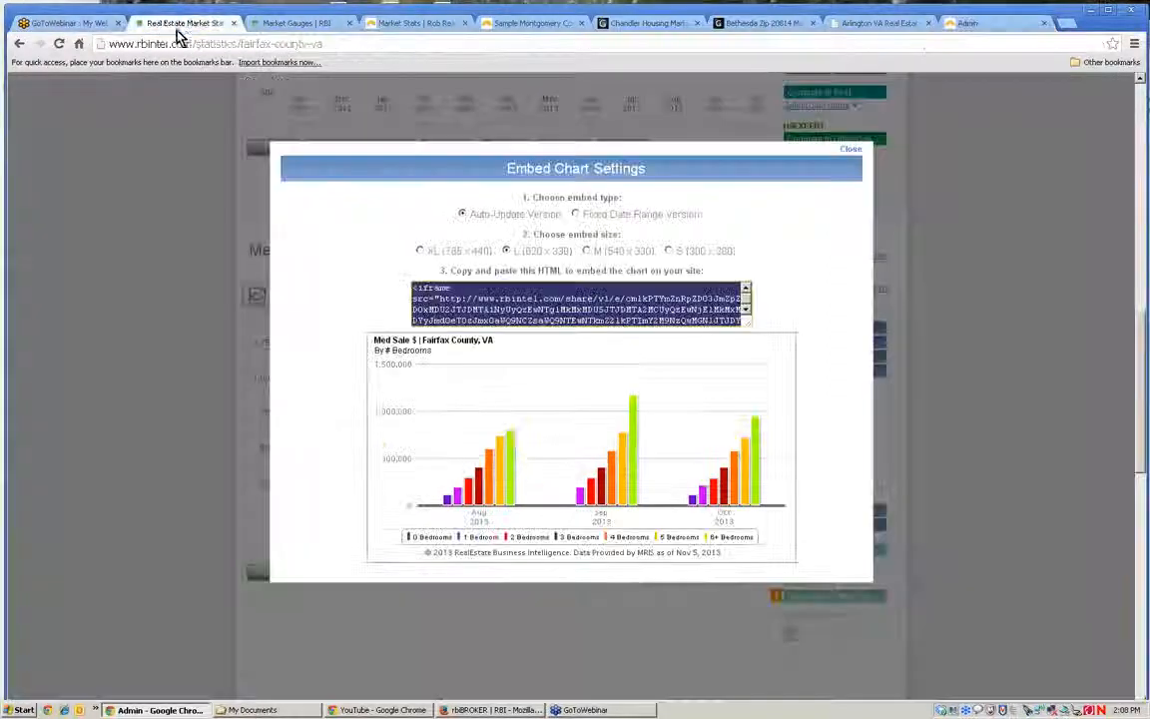
click(848, 150)
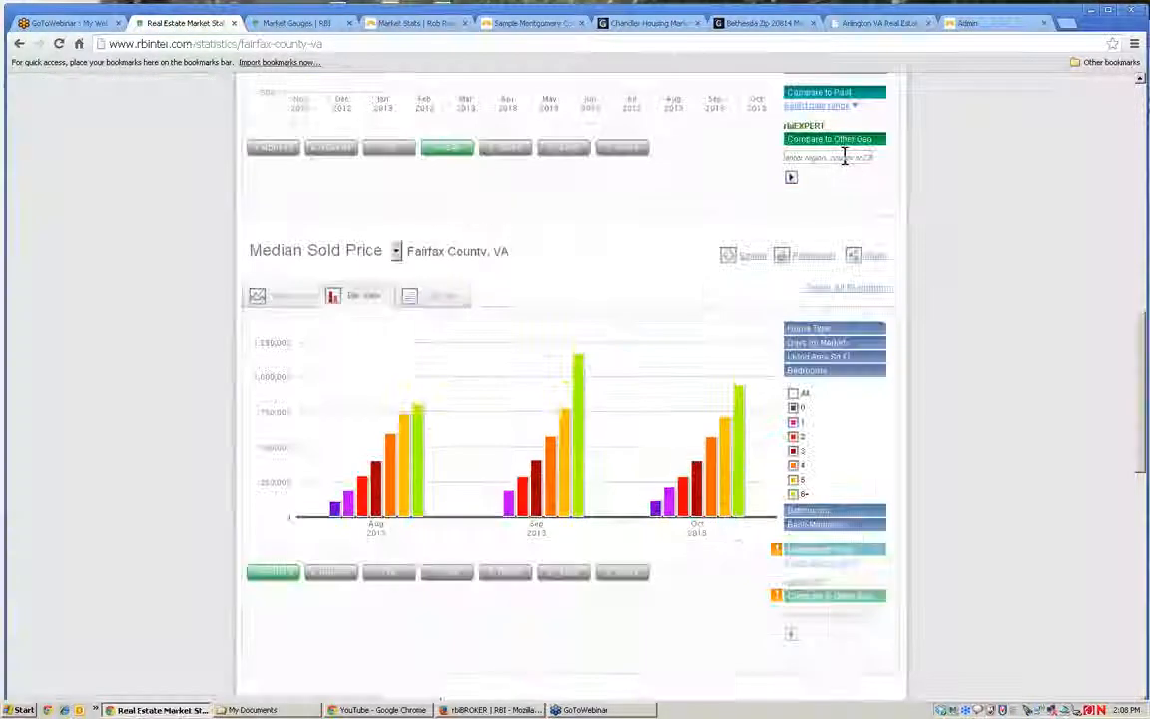
scroll(842, 170, up, 2)
scroll(839, 167, up, 2)
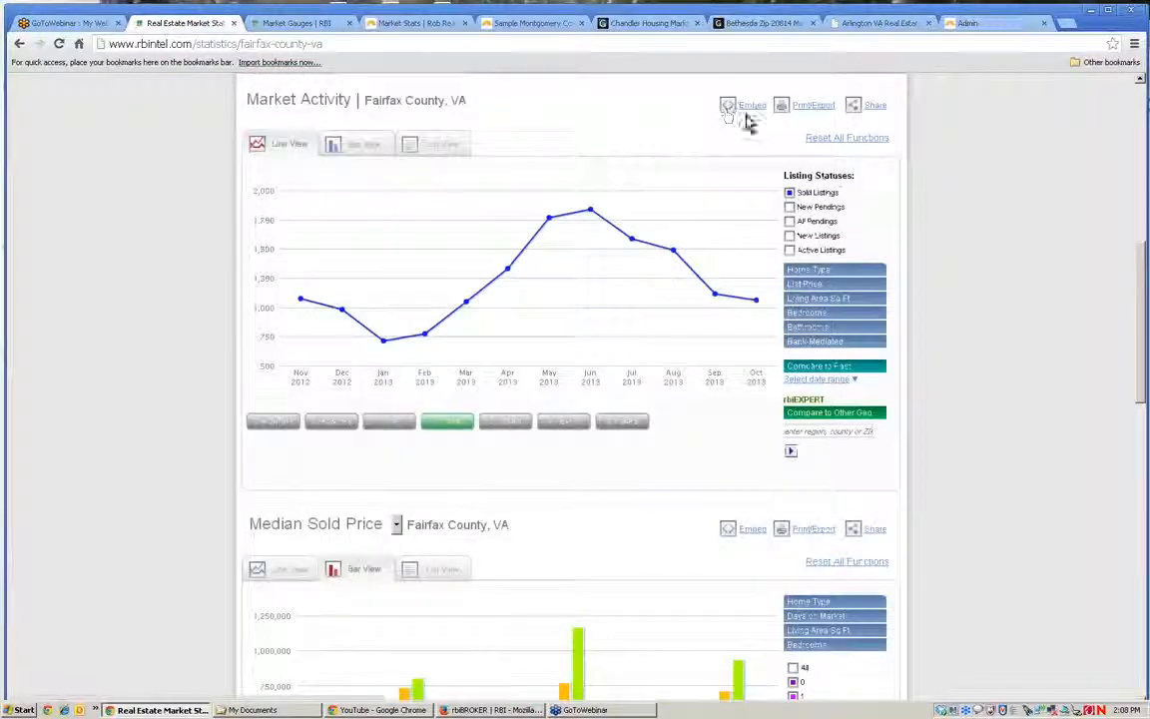
scroll(763, 396, down, 2)
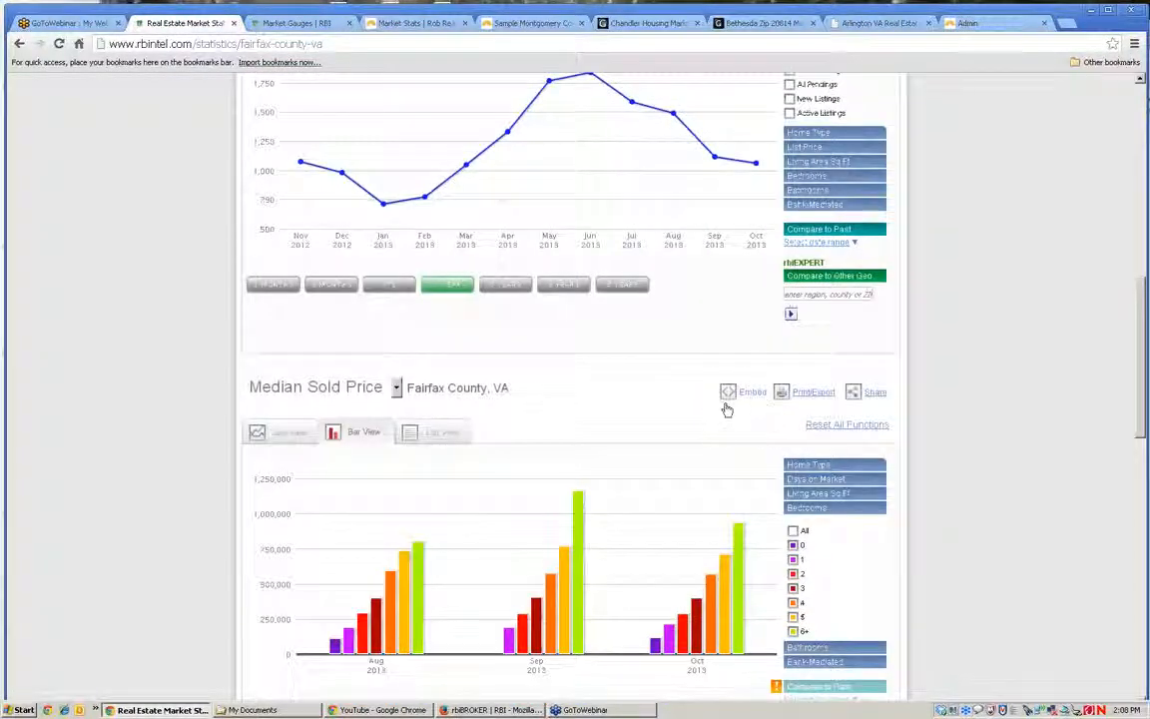
scroll(701, 398, down, 7)
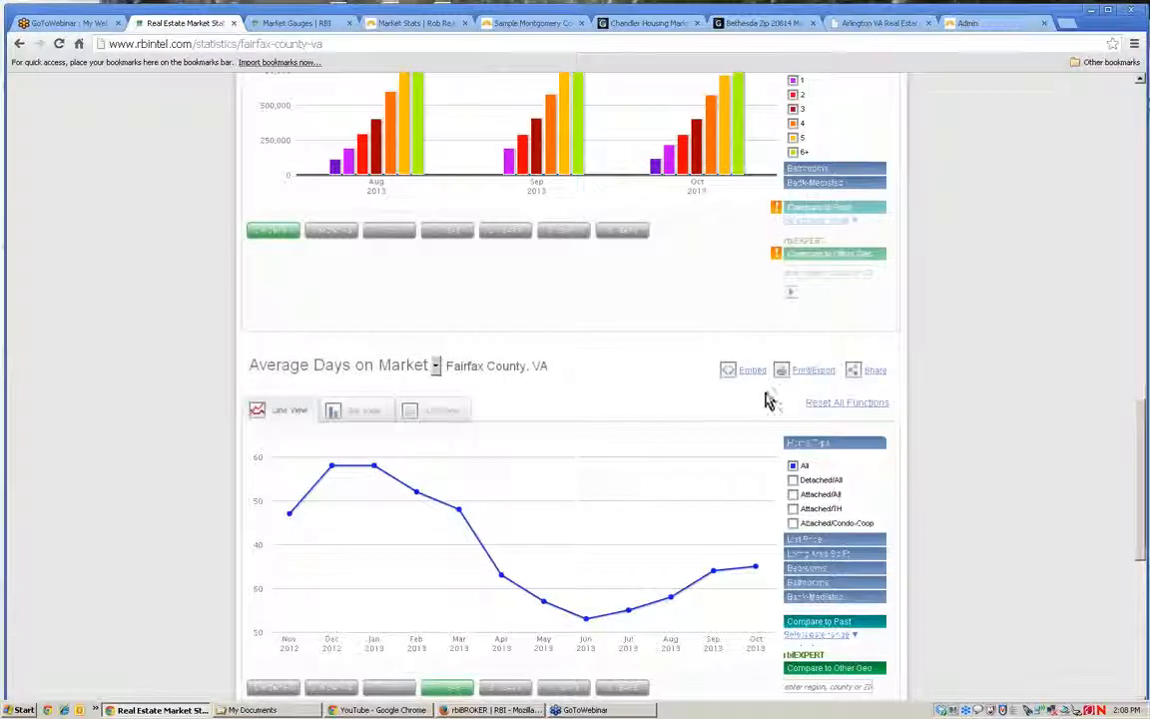
scroll(753, 365, up, 4)
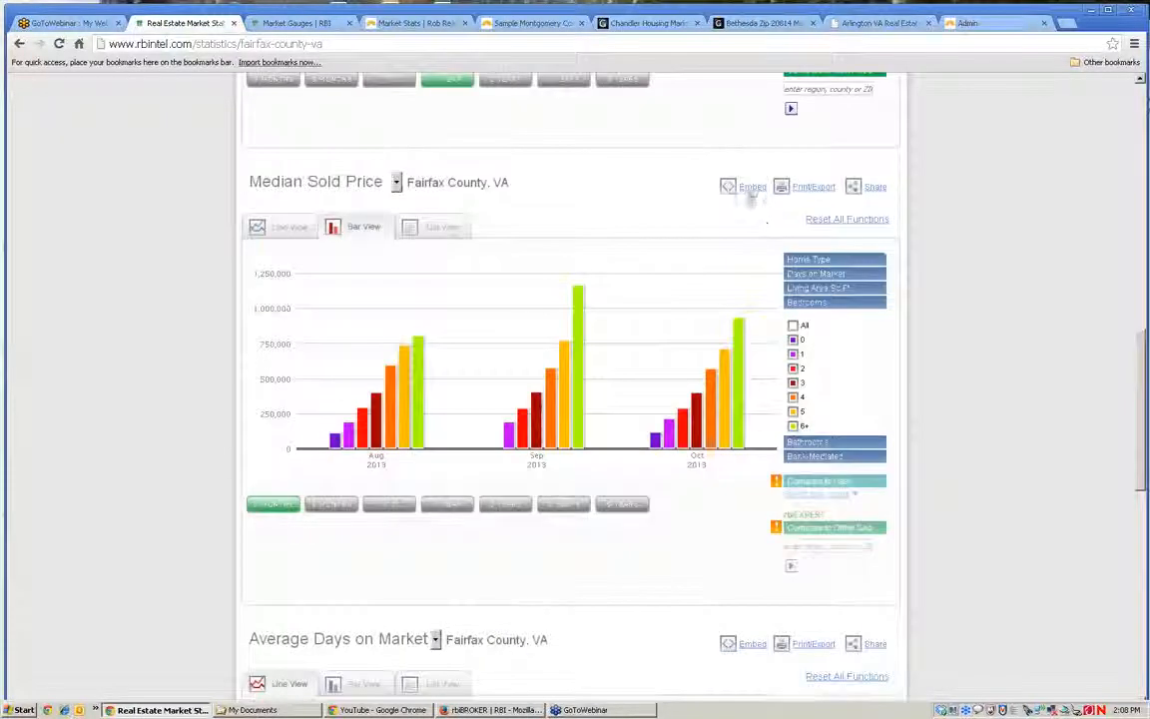
click(751, 187)
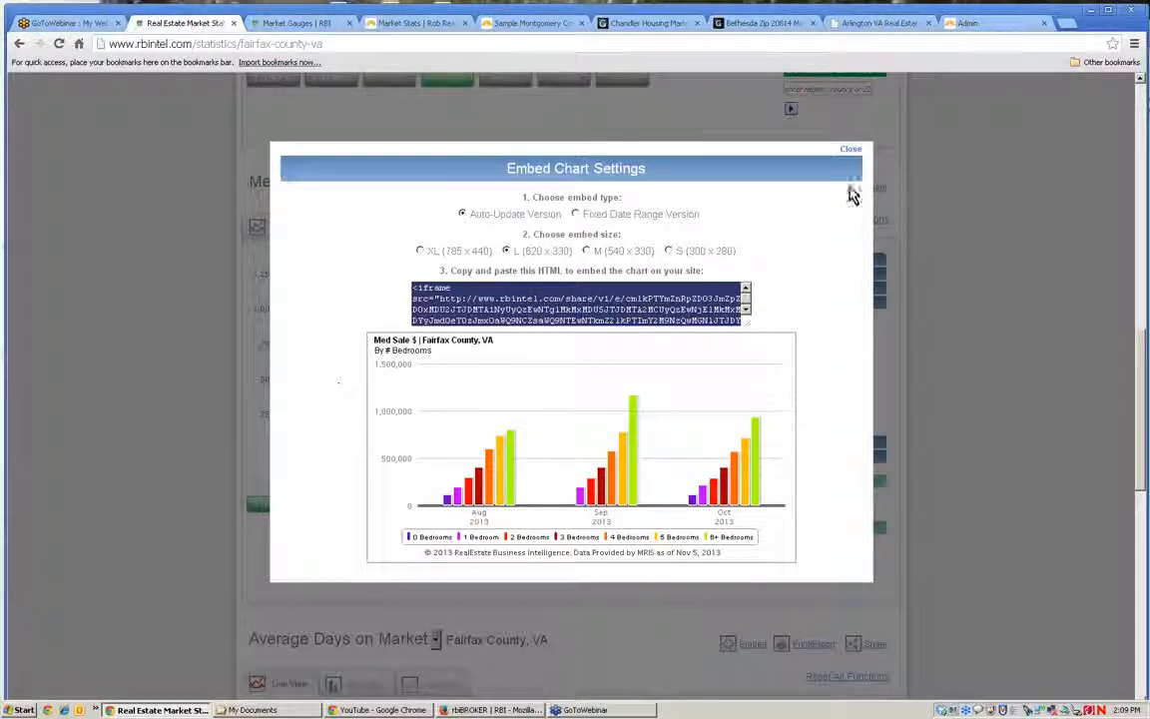
click(851, 149)
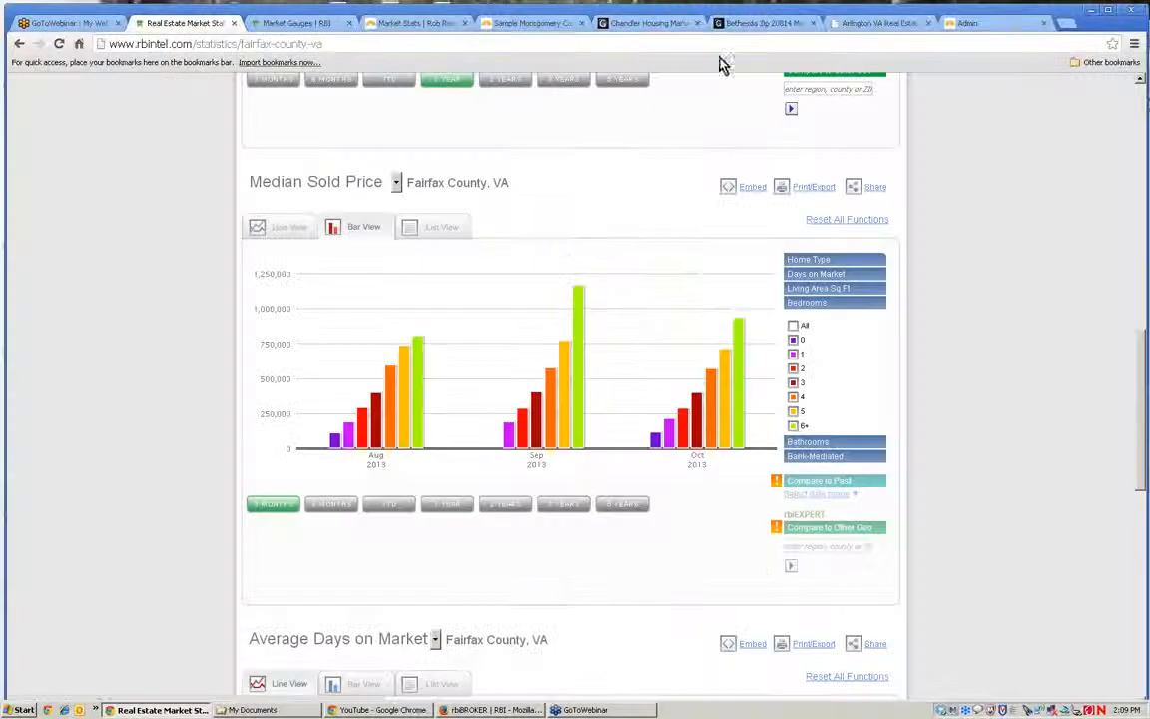
- Toggle the ZIP 20855 and ZIP 20853 series off and on in the Sample Montgomery County page's Med Sale chart
click(523, 24)
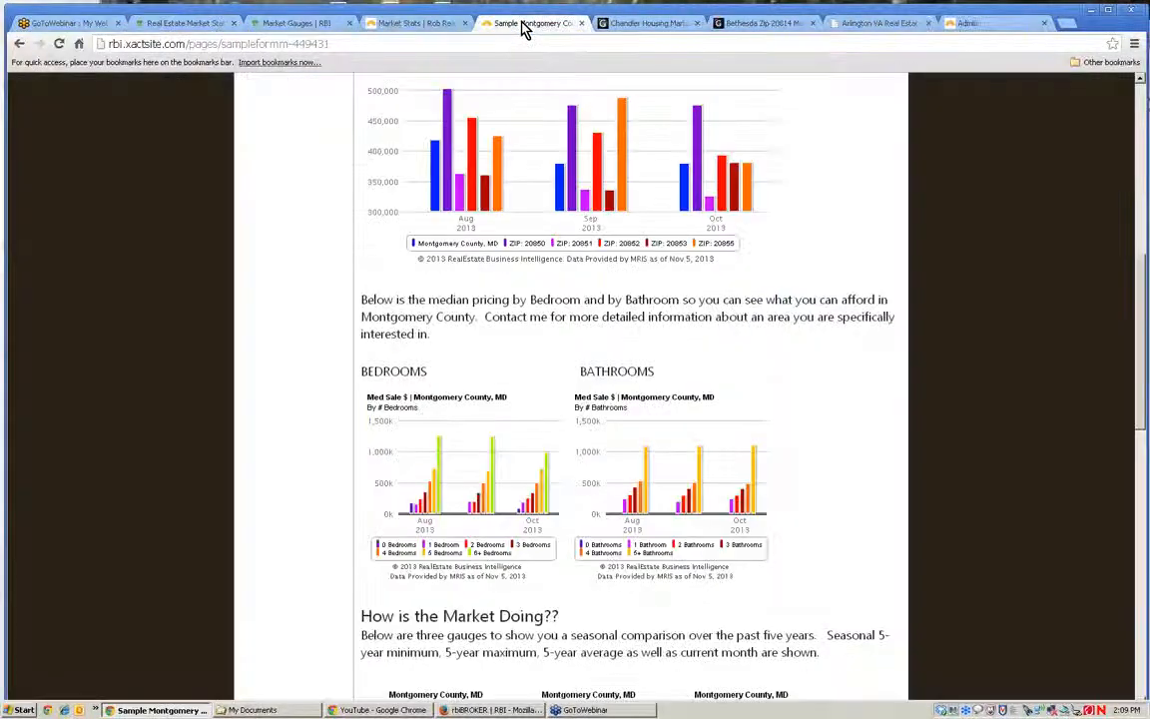
click(699, 244)
click(673, 247)
click(678, 247)
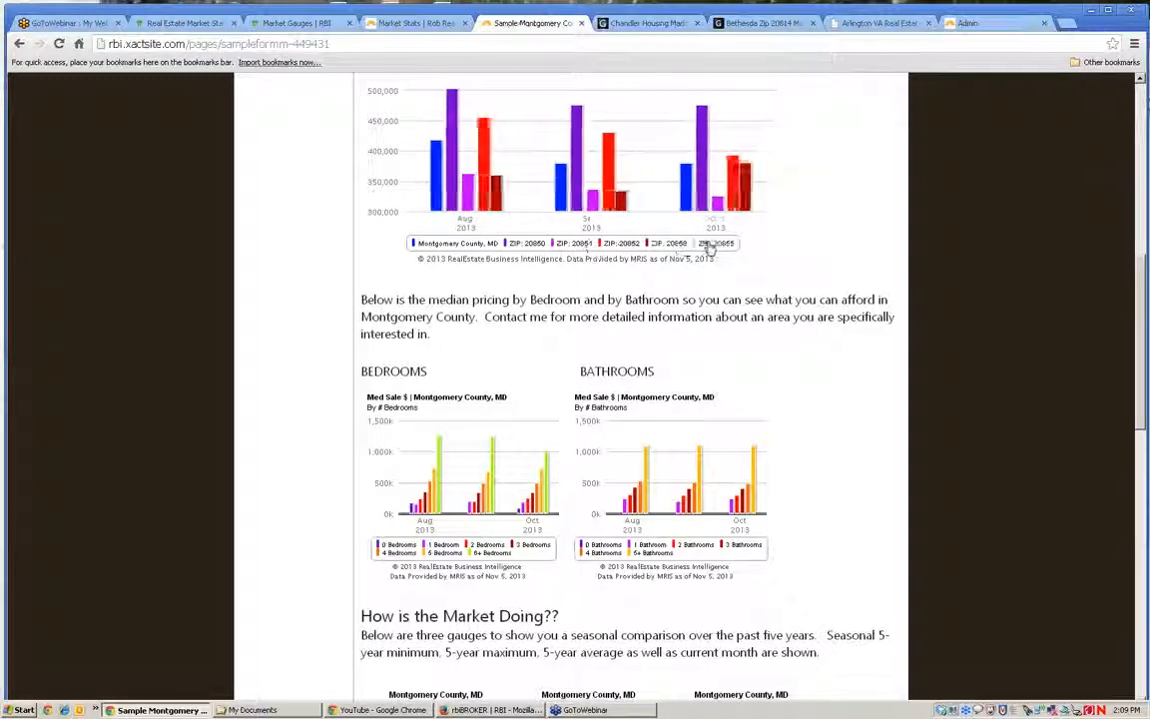
click(710, 247)
- Hide the 4, 5 and 6+ Bedrooms series in the Bedrooms chart and read the Aug 2013 value for 0 Bedrooms
mouse_move(471, 494)
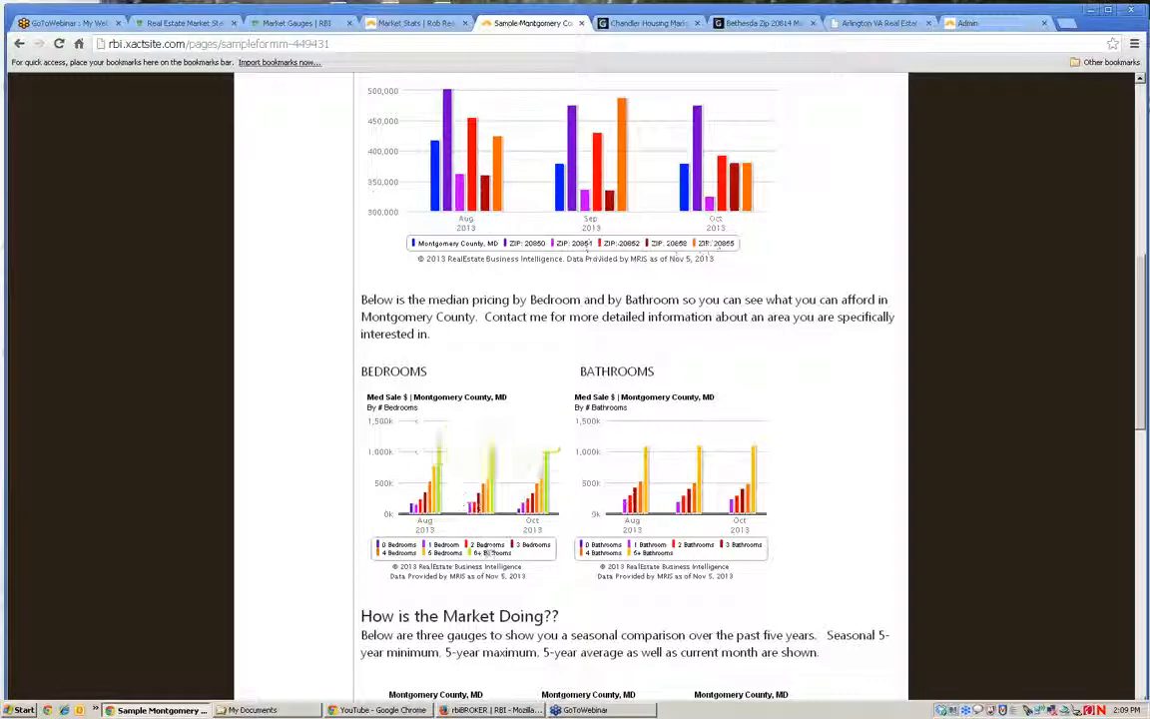
click(488, 554)
click(453, 554)
click(404, 554)
mouse_move(419, 515)
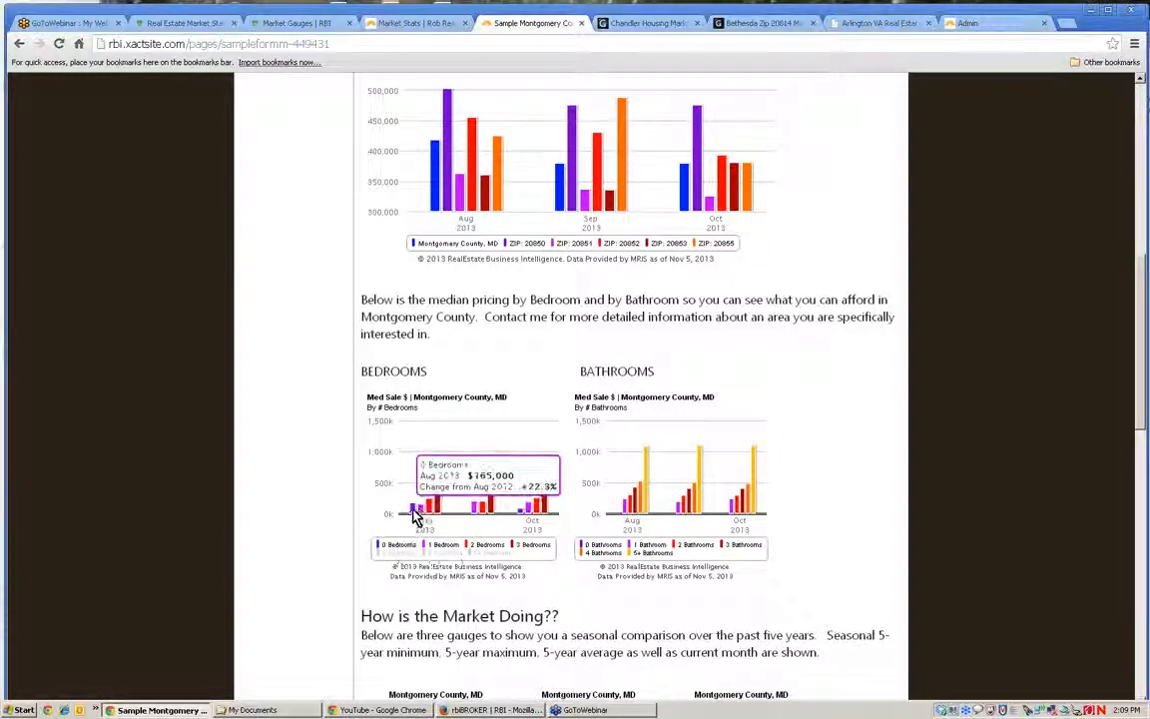
scroll(231, 423, up, 6)
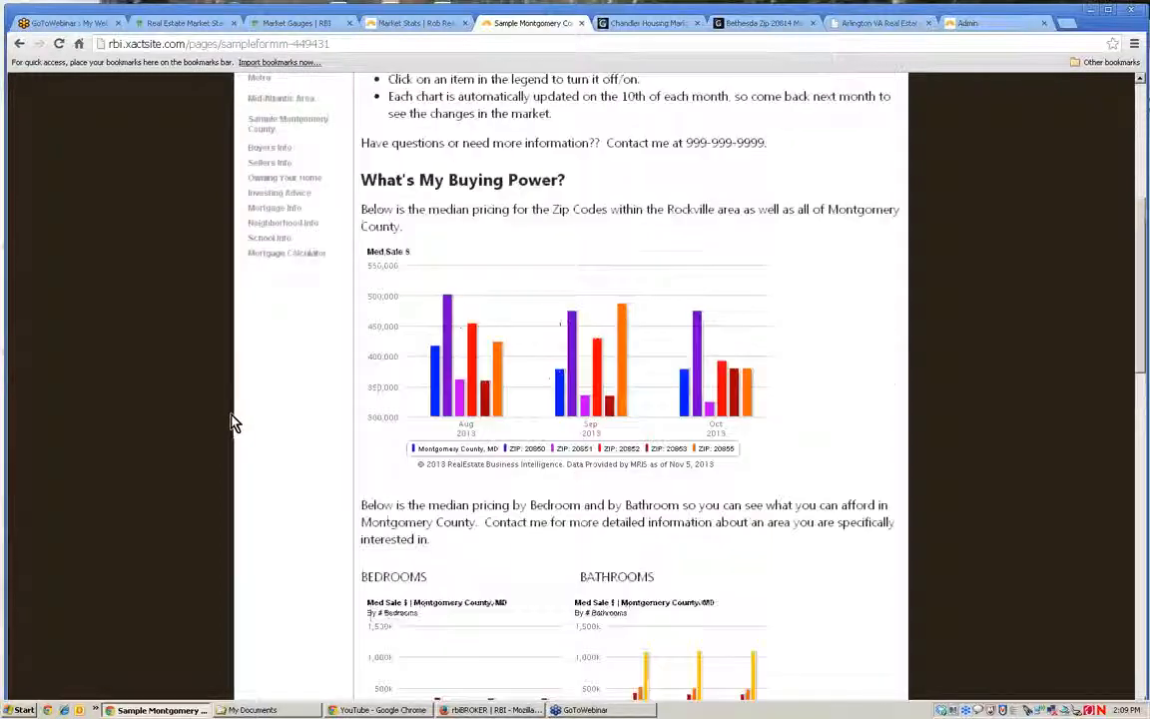
scroll(136, 408, up, 1)
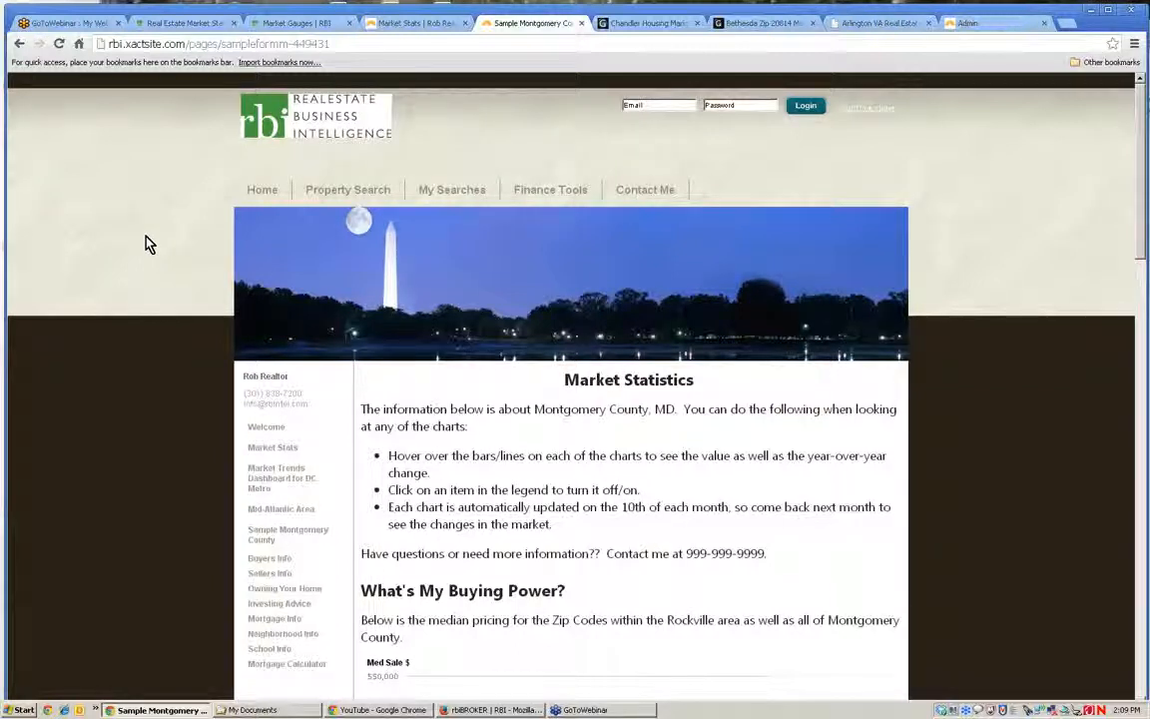
scroll(127, 321, down, 3)
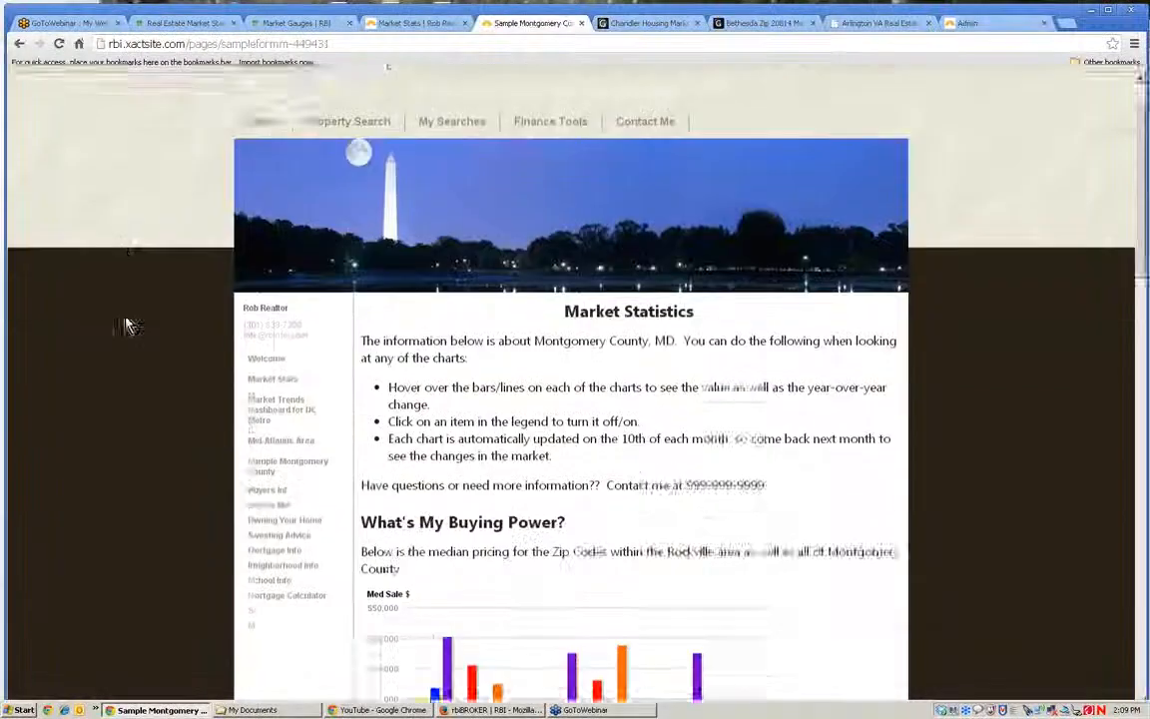